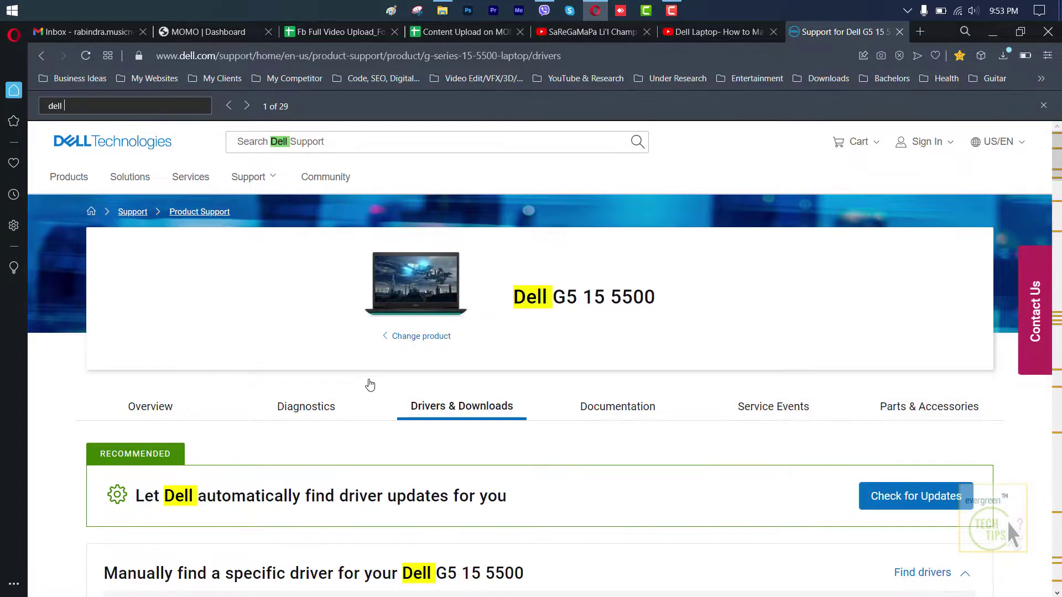
Search the Dell G5 15 5500 drivers page for "dell quickset" and close the page search
type("quickset")
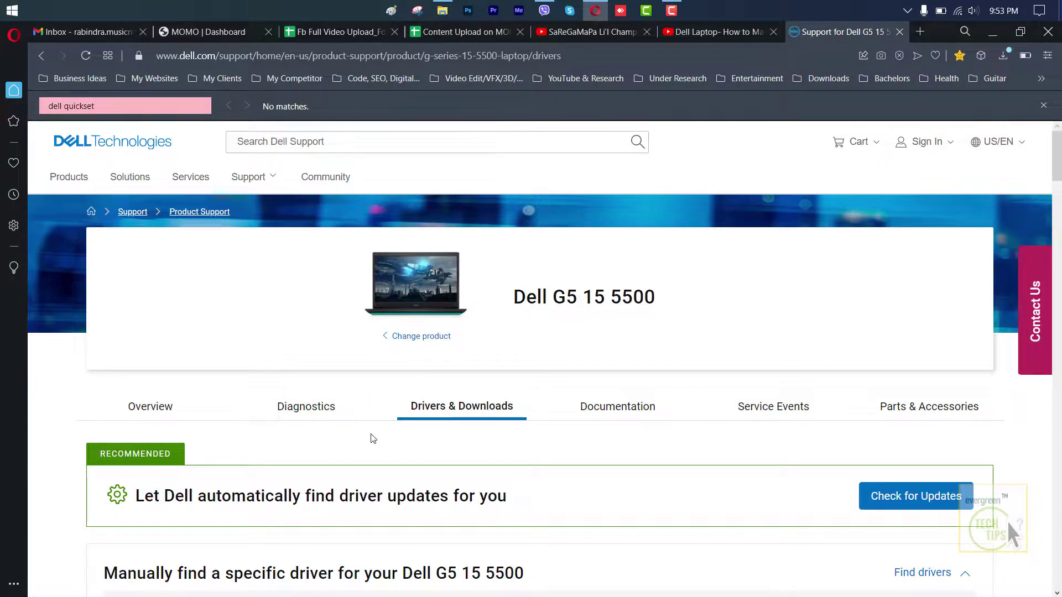
scroll(370, 436, "down", 2)
scroll(372, 439, "down", 4)
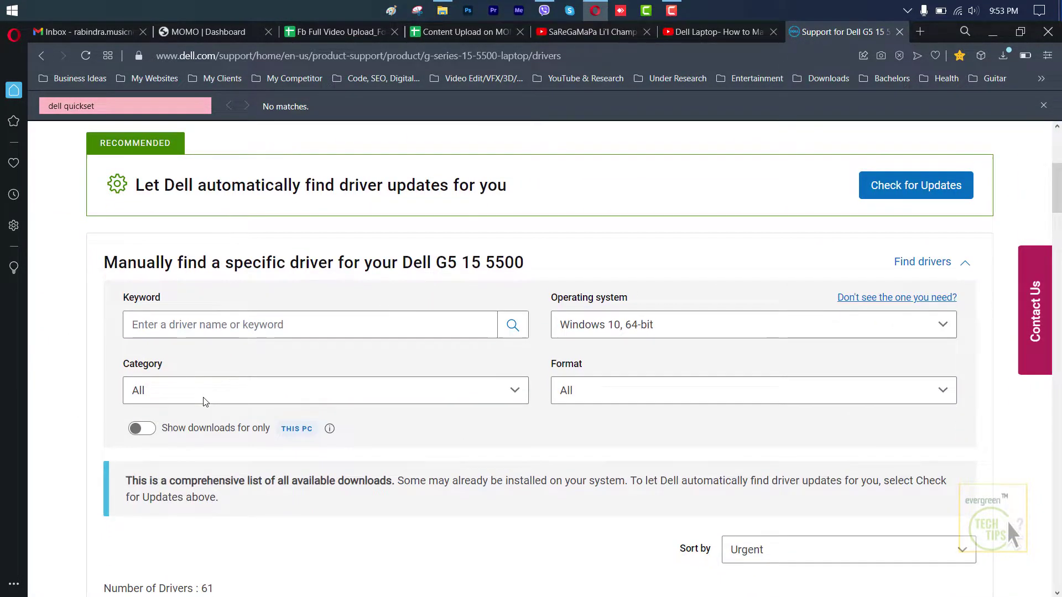
left_click(204, 397)
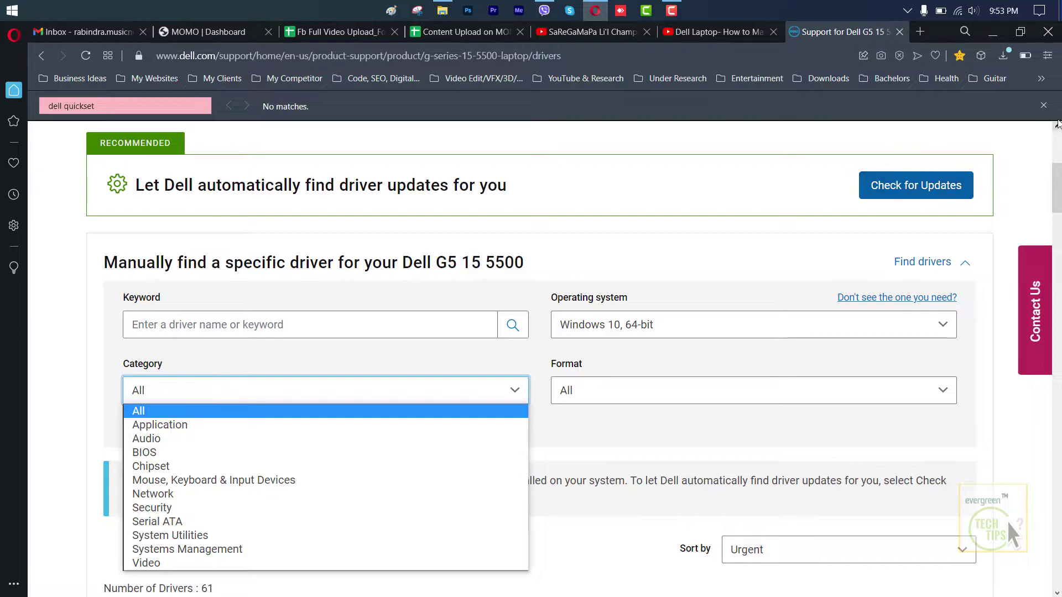
left_click(1045, 106)
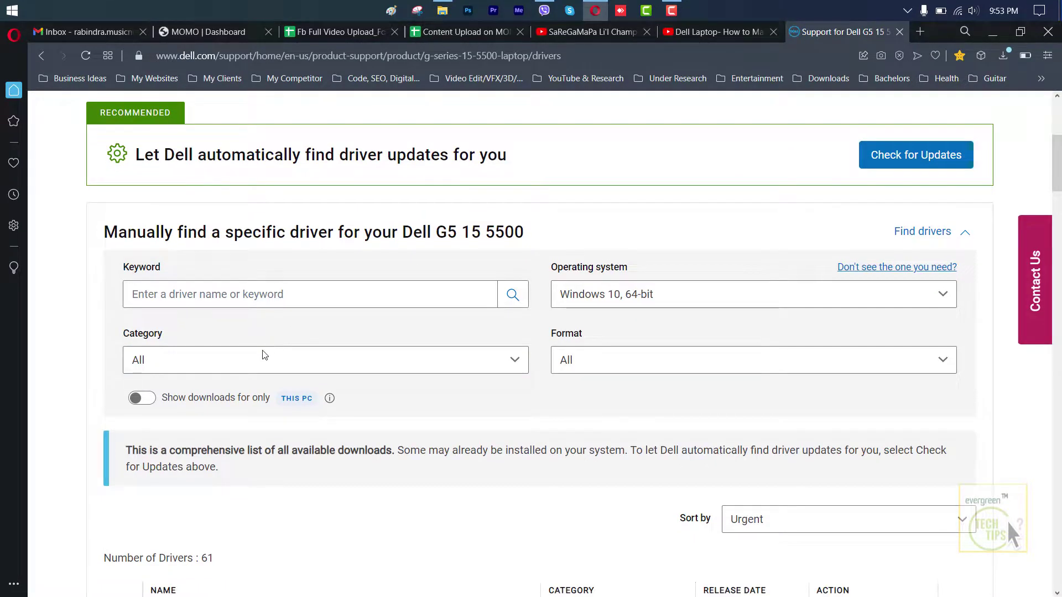
Filter the driver list to the Application category and download the Alienware Command Center Application
left_click(265, 357)
left_click(203, 403)
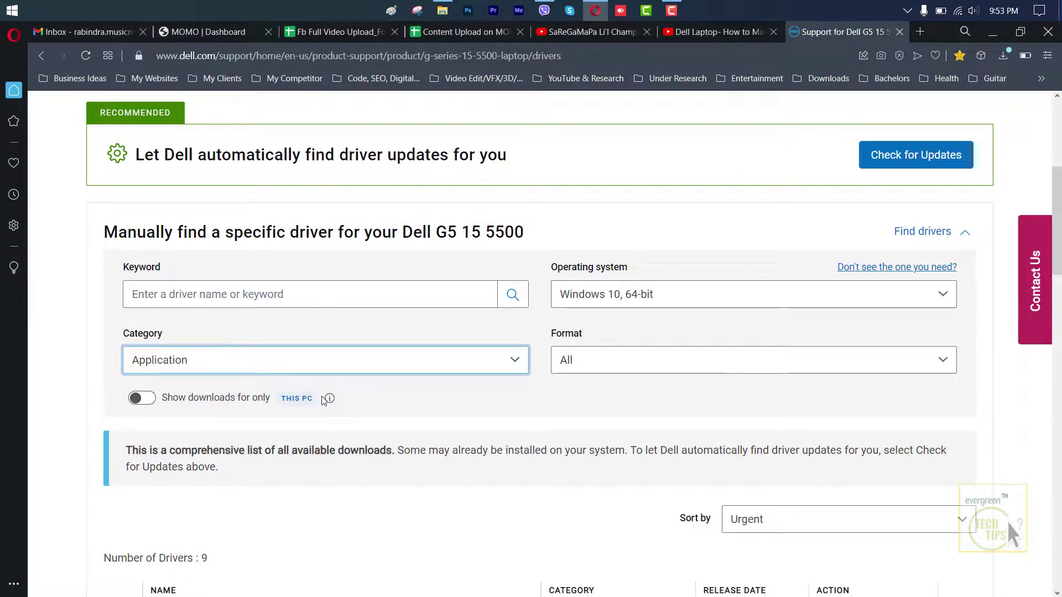
scroll(591, 376, "down", 1)
scroll(590, 376, "down", 4)
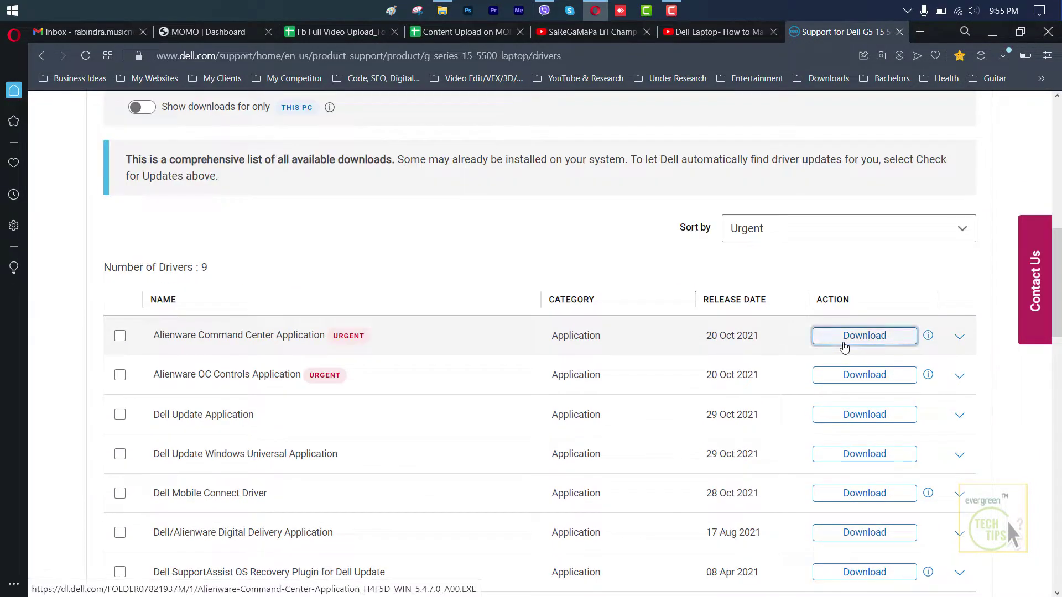
left_click(844, 347)
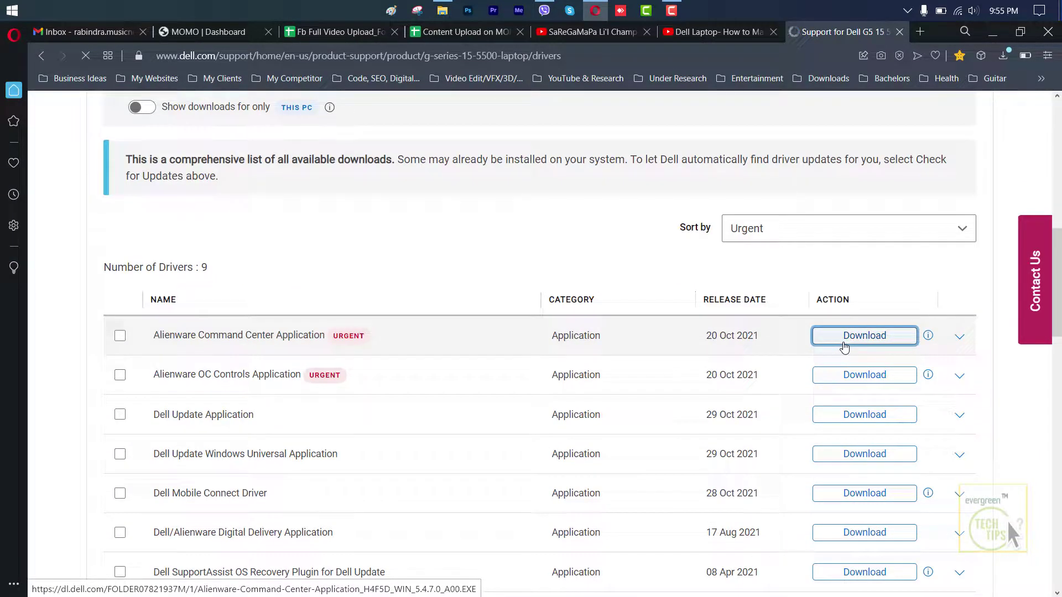
Run the downloaded Alienware Command Center package and start its installation, accepting the license agreement terms
left_click(422, 331)
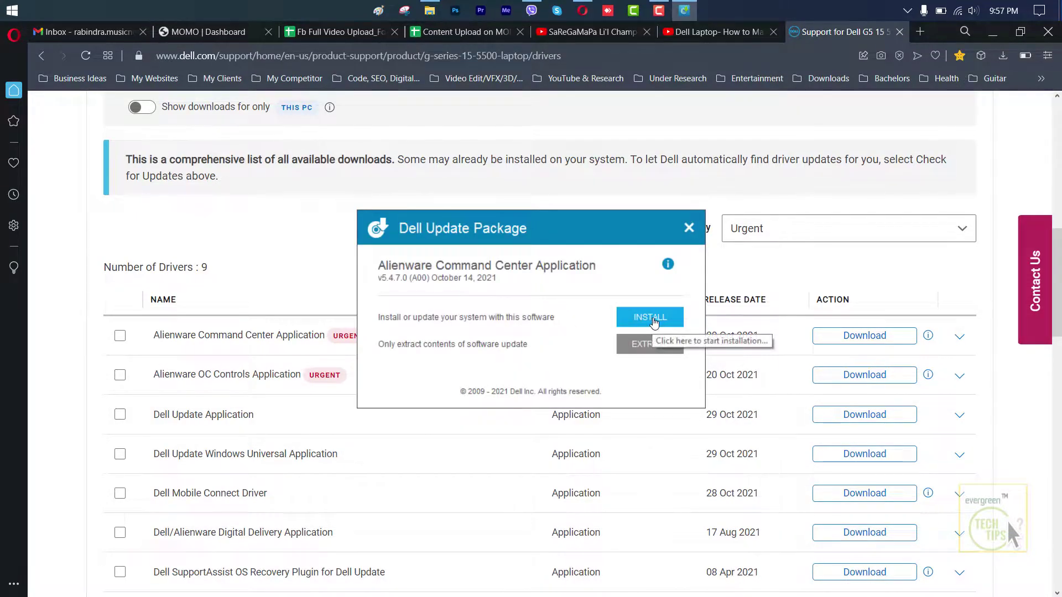
left_click(655, 323)
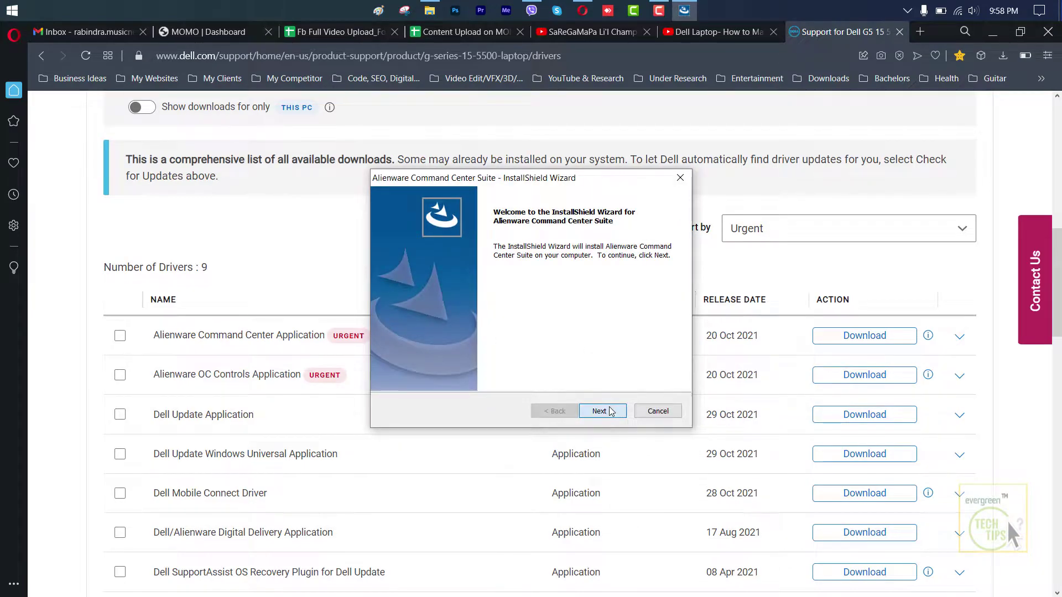
left_click(611, 412)
left_click(522, 363)
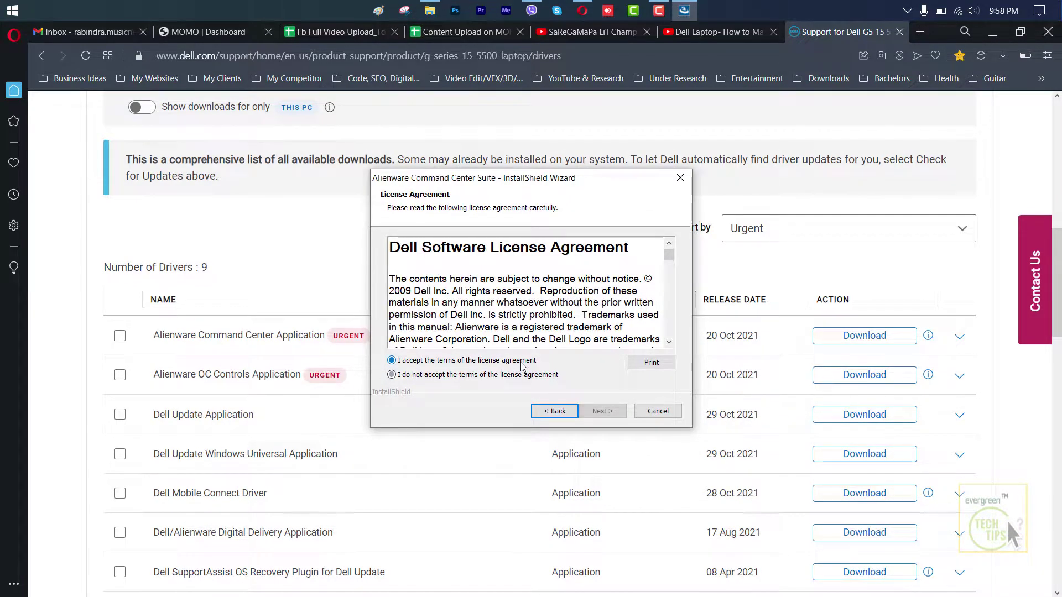
left_click(602, 412)
left_click(602, 412)
left_click(602, 412)
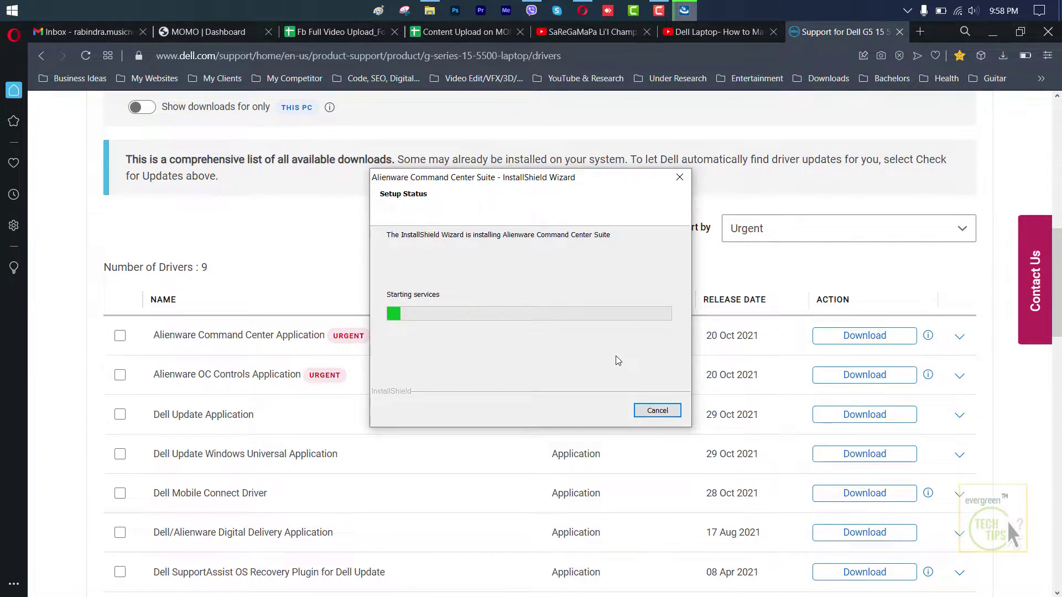
Minimize the browser and finish the Alienware Command Center Suite installation wizard
left_click(993, 32)
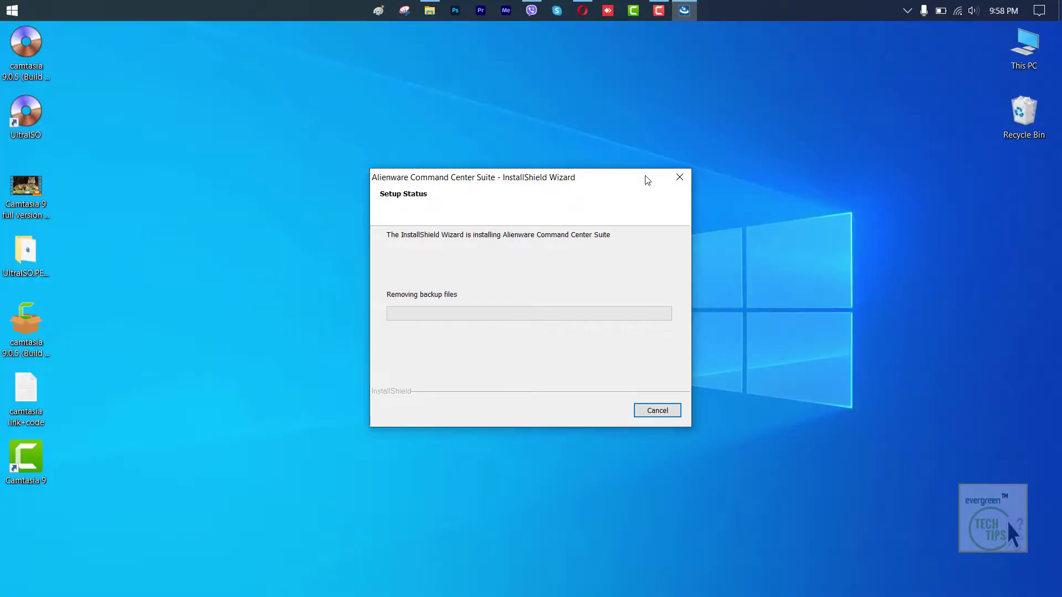
right_click(567, 186)
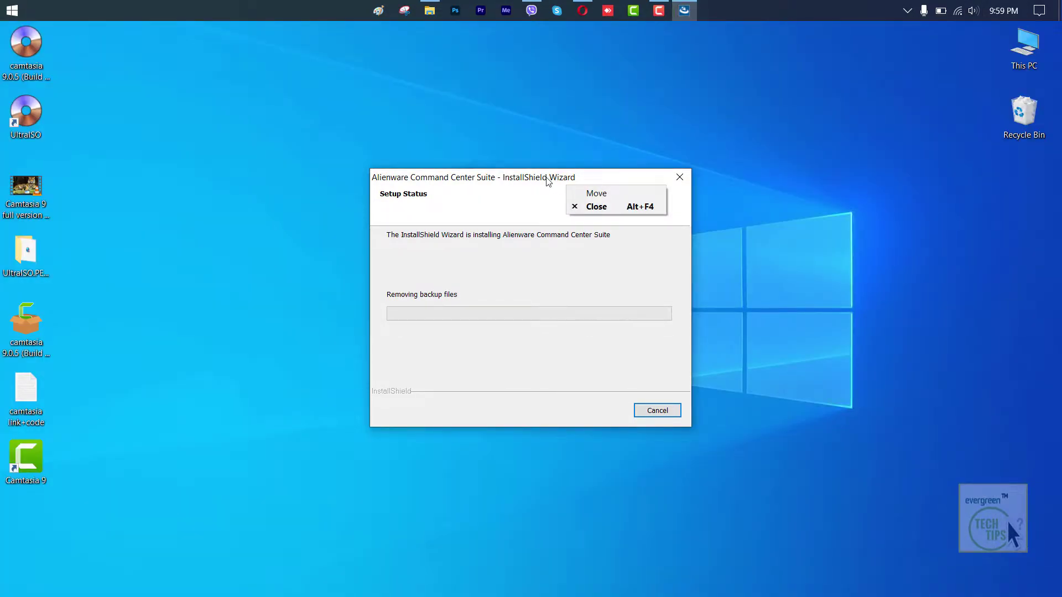
left_click(547, 181)
left_click_drag(570, 178, 677, 129)
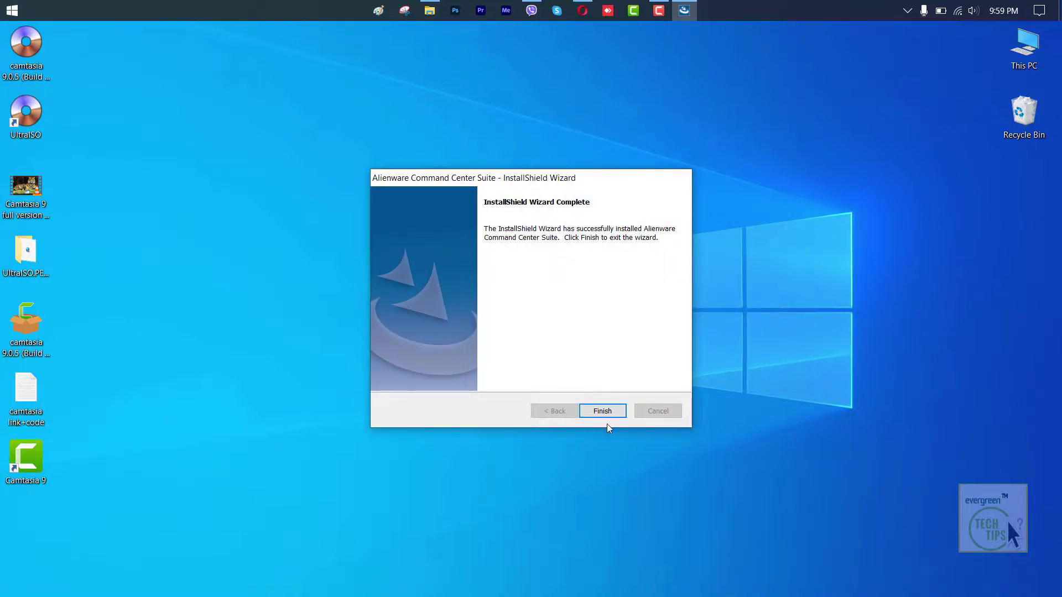
left_click(612, 411)
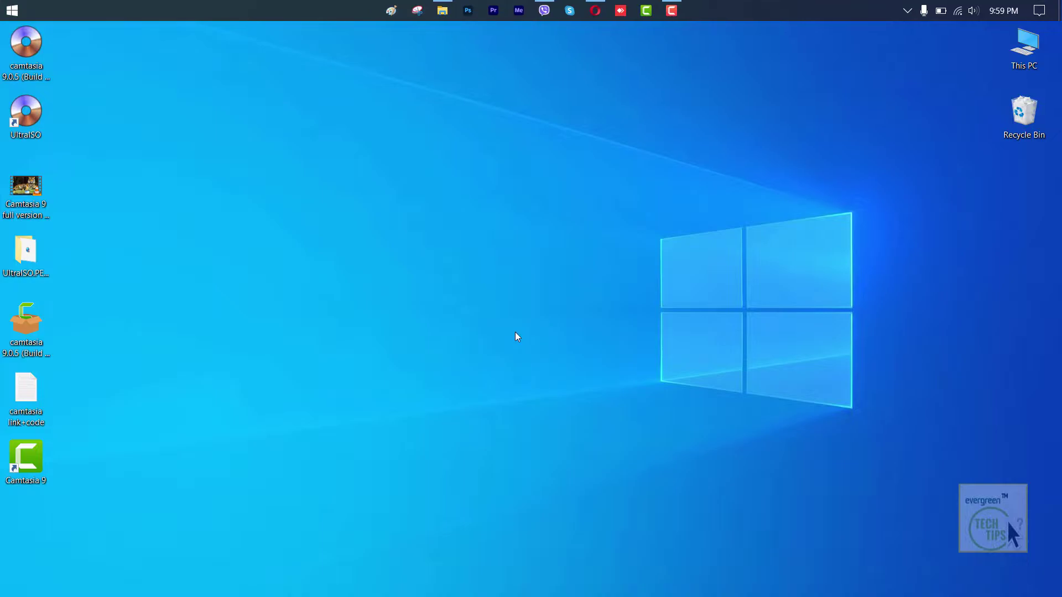
Open and close Windows Mobility Center, dismissing the completed Dell Update Package dialog as well
right_click(8, 15)
left_click(54, 39)
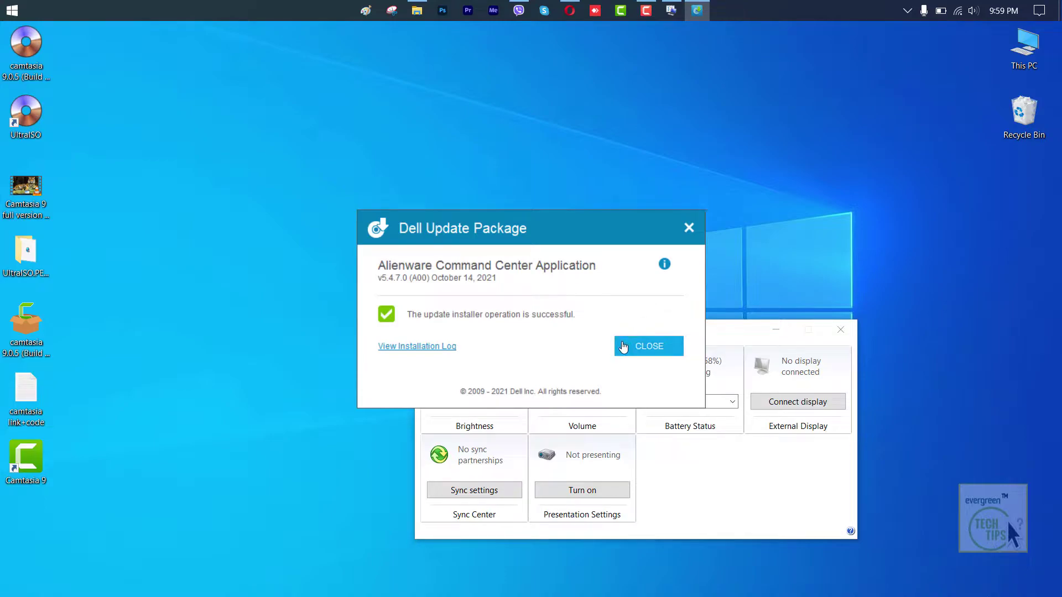
left_click(642, 347)
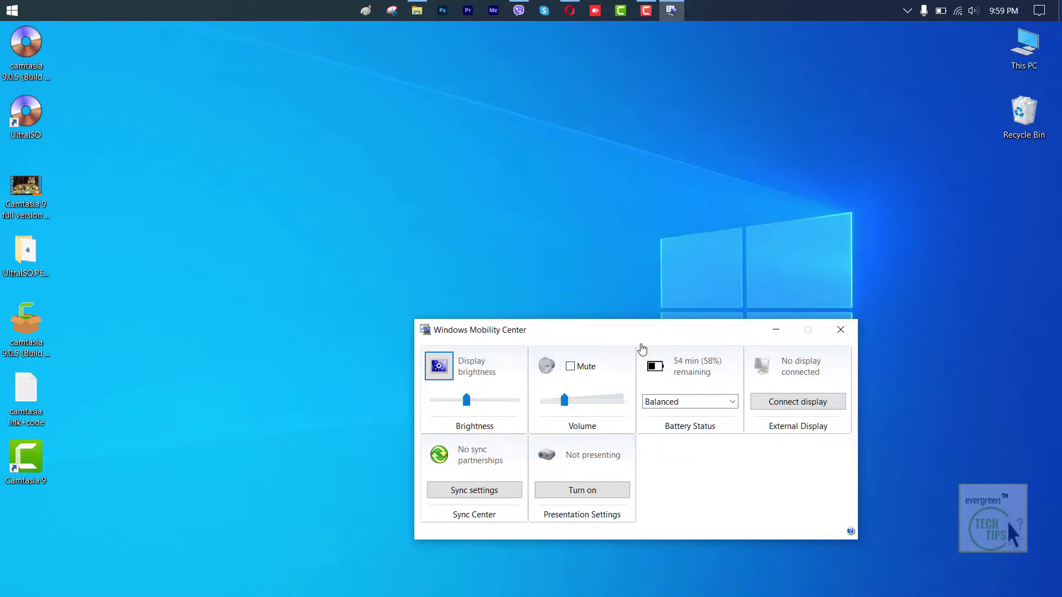
key("alt+F4")
Launch Alienware Command Center and go to its lighting adjustment from the welcome message
left_click(17, 8)
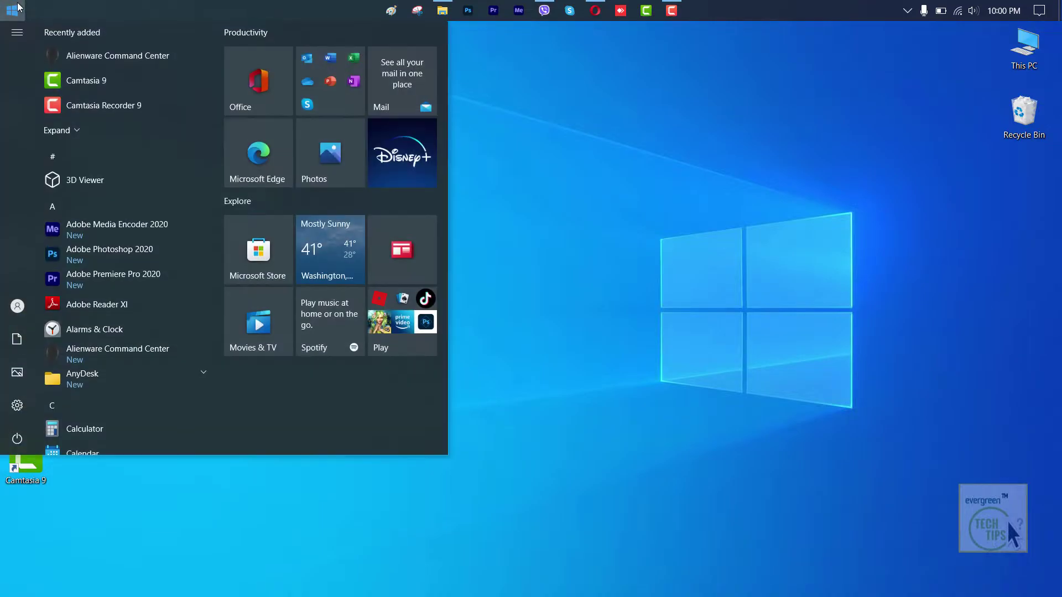
left_click(112, 65)
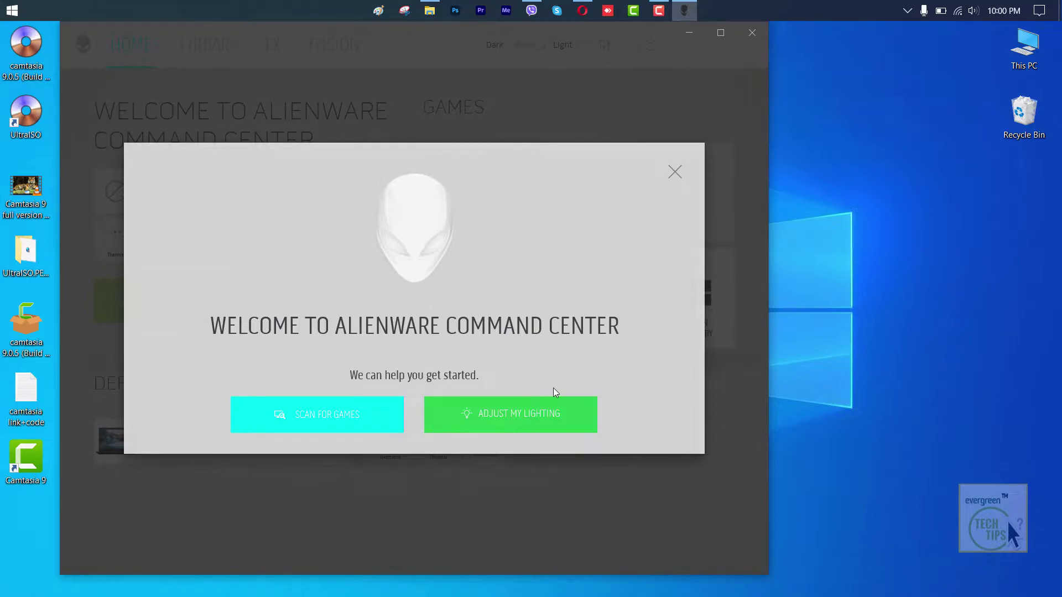
left_click(535, 412)
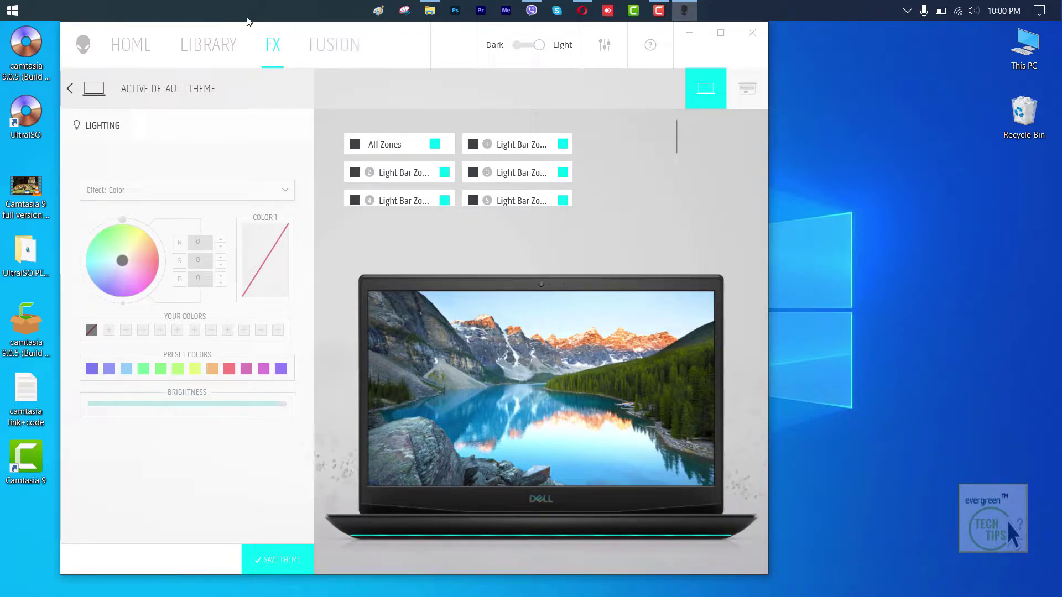
Try the Dark interface mode and return to Light
left_click(517, 48)
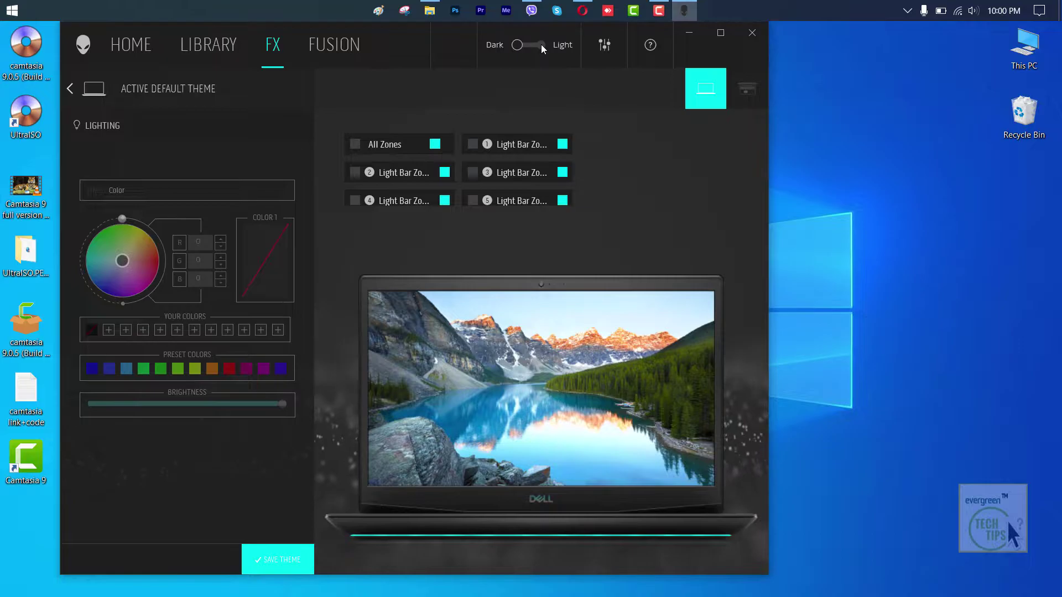
left_click(541, 45)
Examine the keyboard and laptop light bar zones of the default theme, selecting and clearing All Keys
left_click(744, 89)
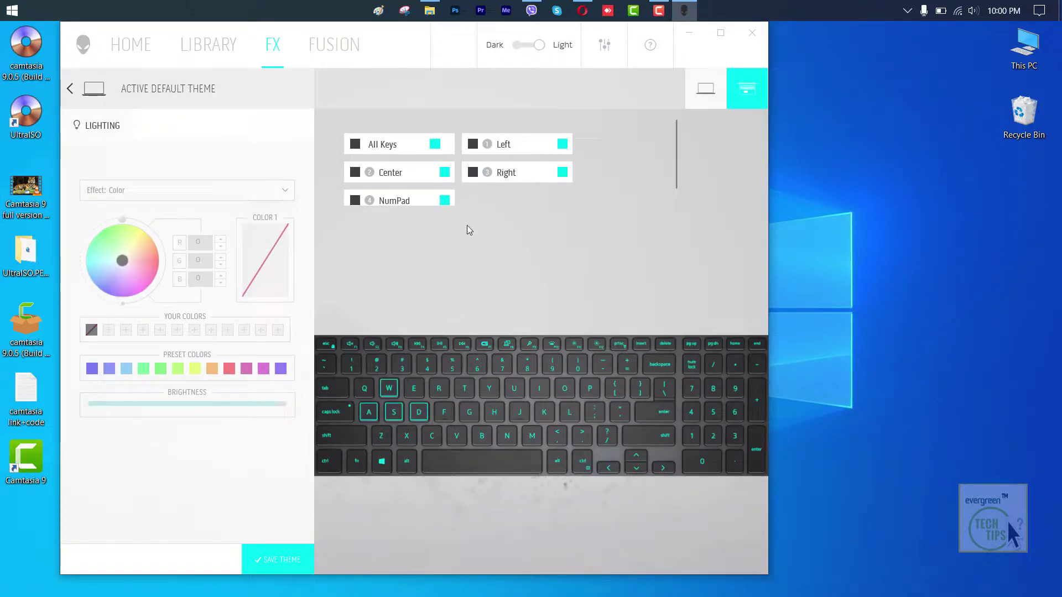
left_click(435, 144)
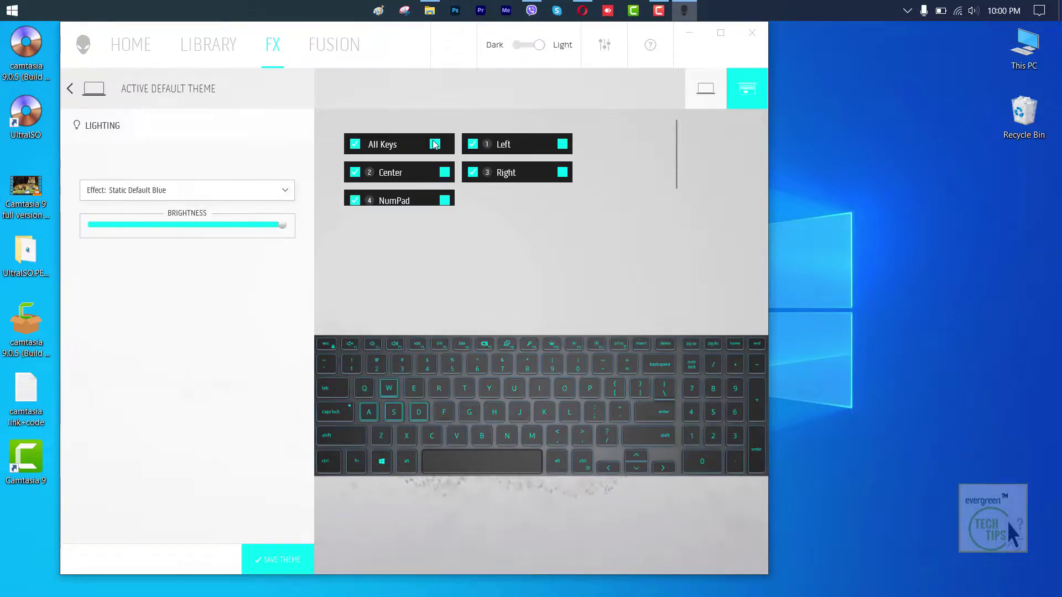
left_click(435, 144)
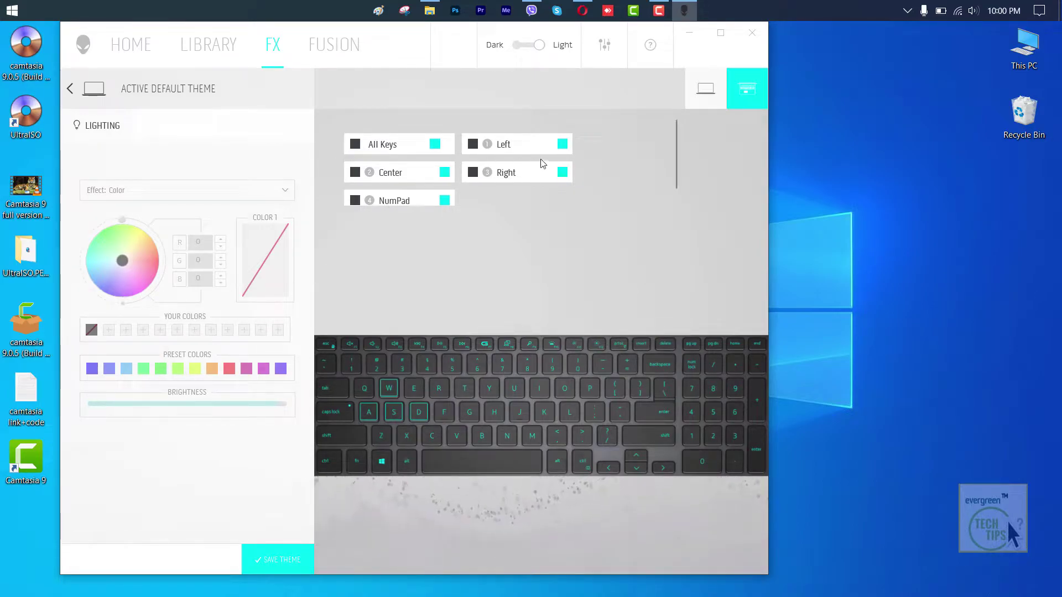
left_click(706, 89)
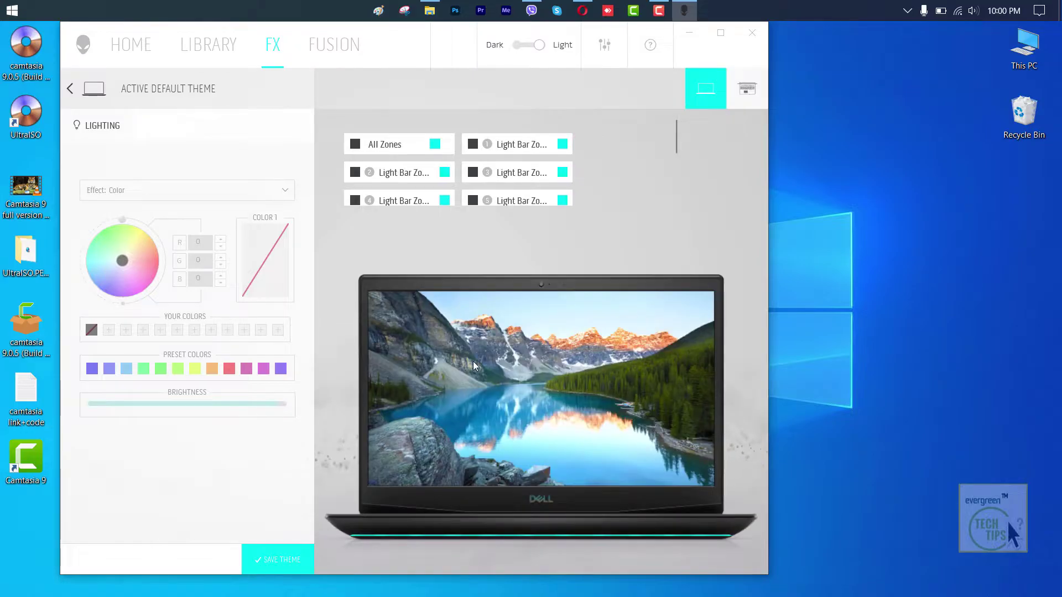
left_click(742, 91)
Review the Interface, Misc., Profiles and Feedback settings, trying the Smoke particle effect and restoring Waveform
left_click(601, 55)
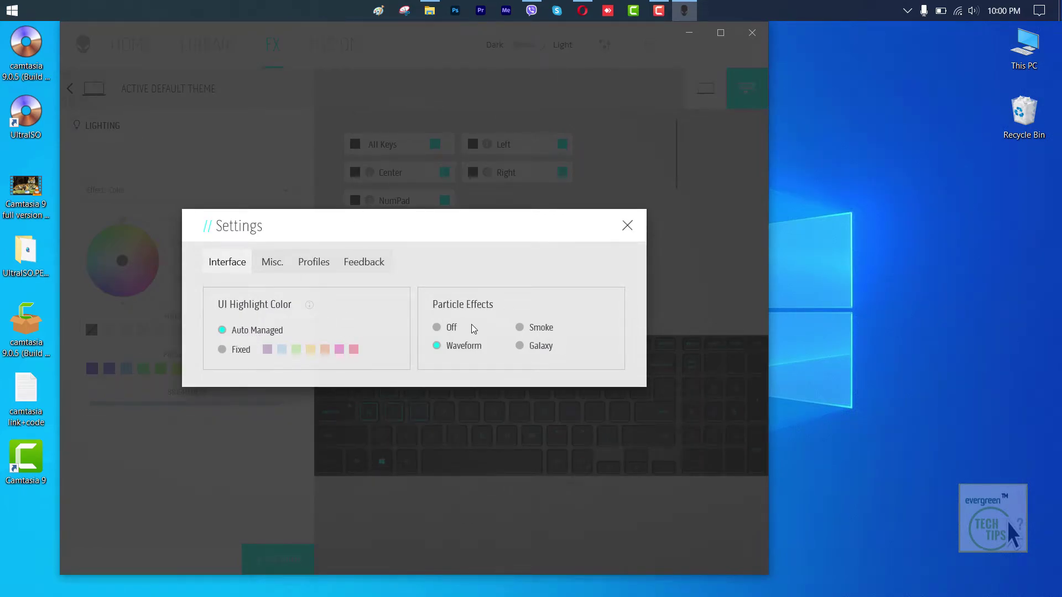
left_click(520, 327)
left_click(437, 346)
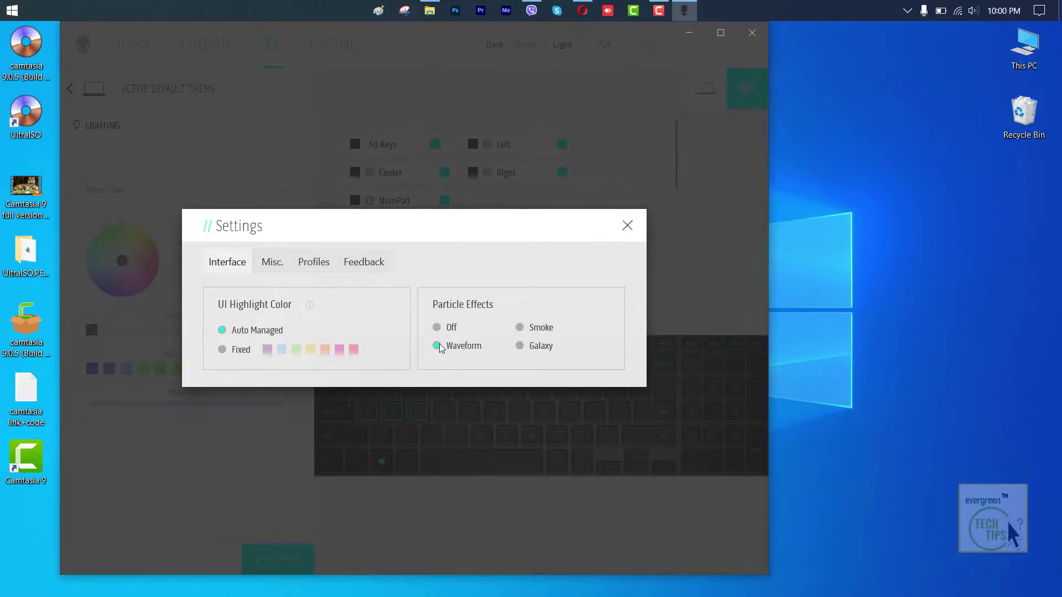
left_click(271, 263)
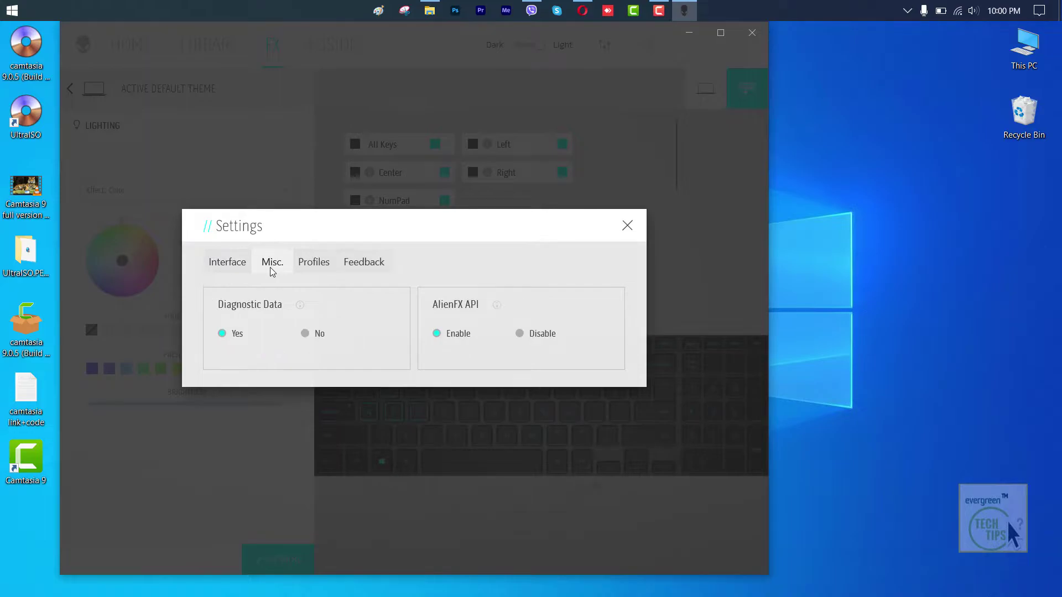
left_click(310, 267)
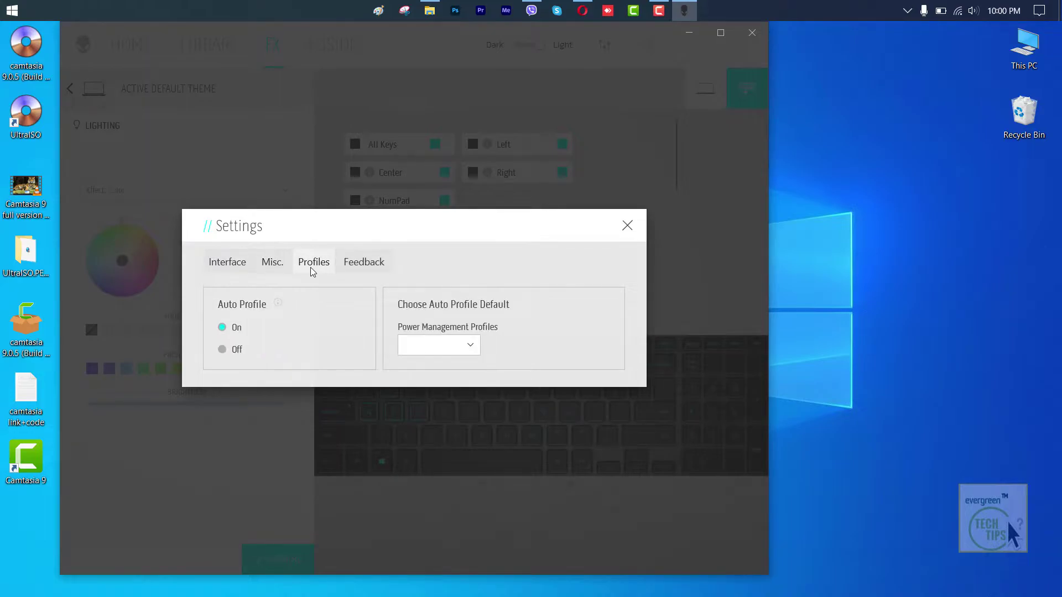
left_click(349, 265)
left_click(627, 226)
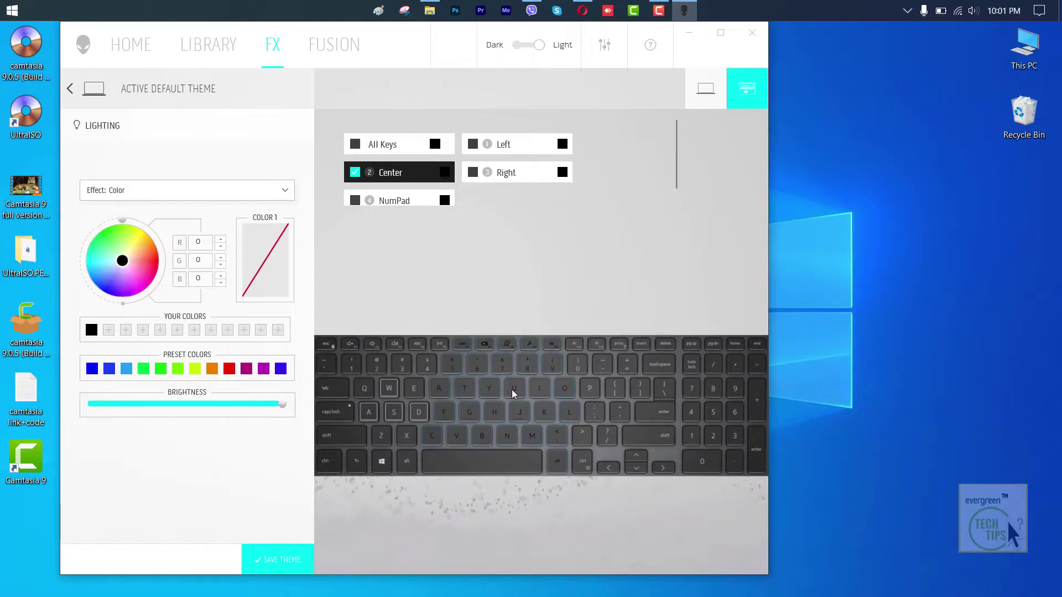
Inspect the keyboard lighting zones by selecting Left, Right and All Keys in turn, and clear the selection
left_click(387, 379)
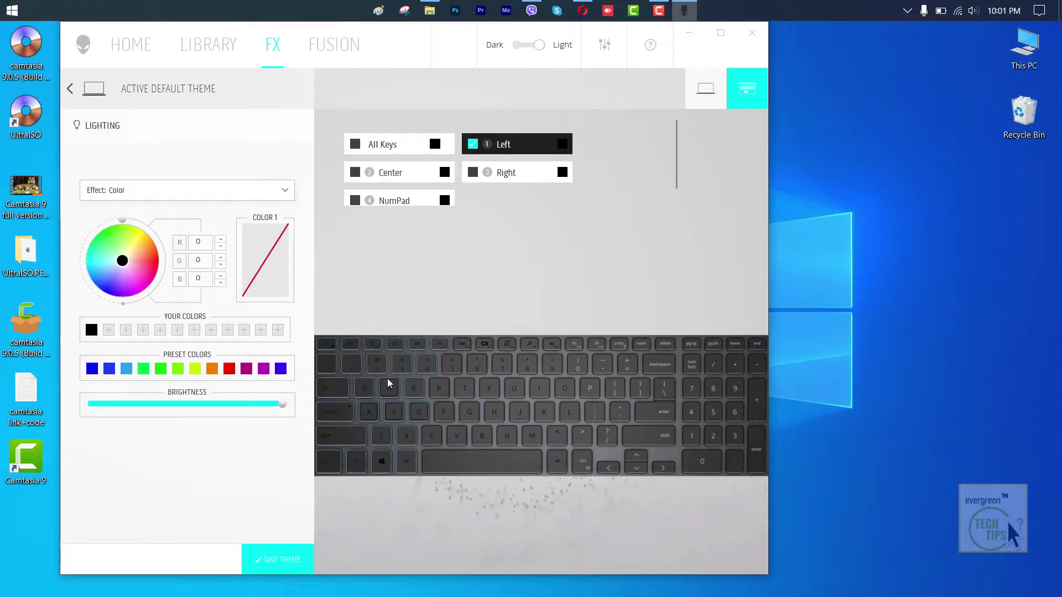
left_click(479, 396)
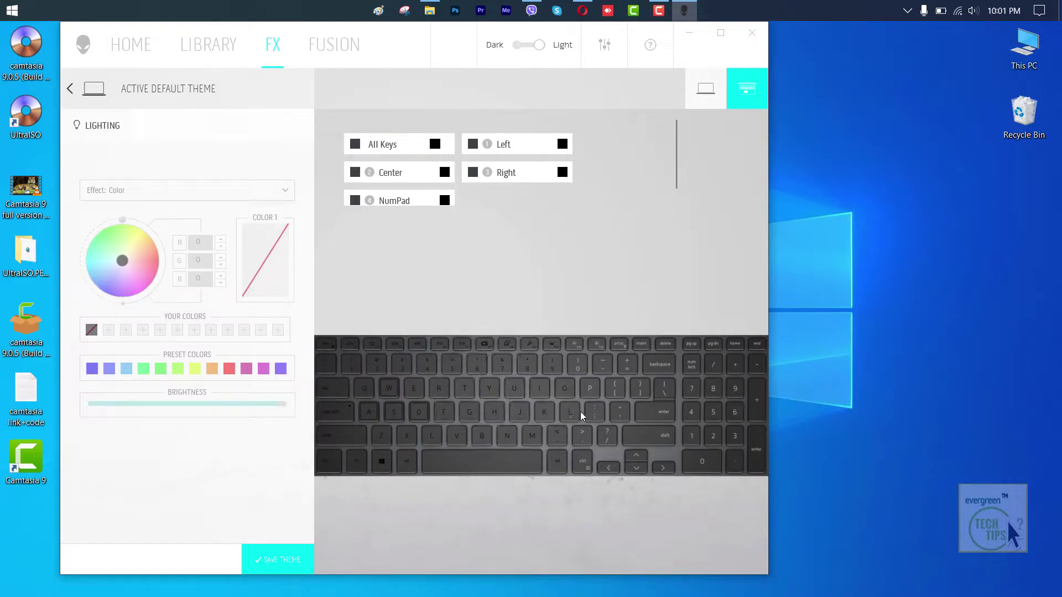
left_click(605, 406)
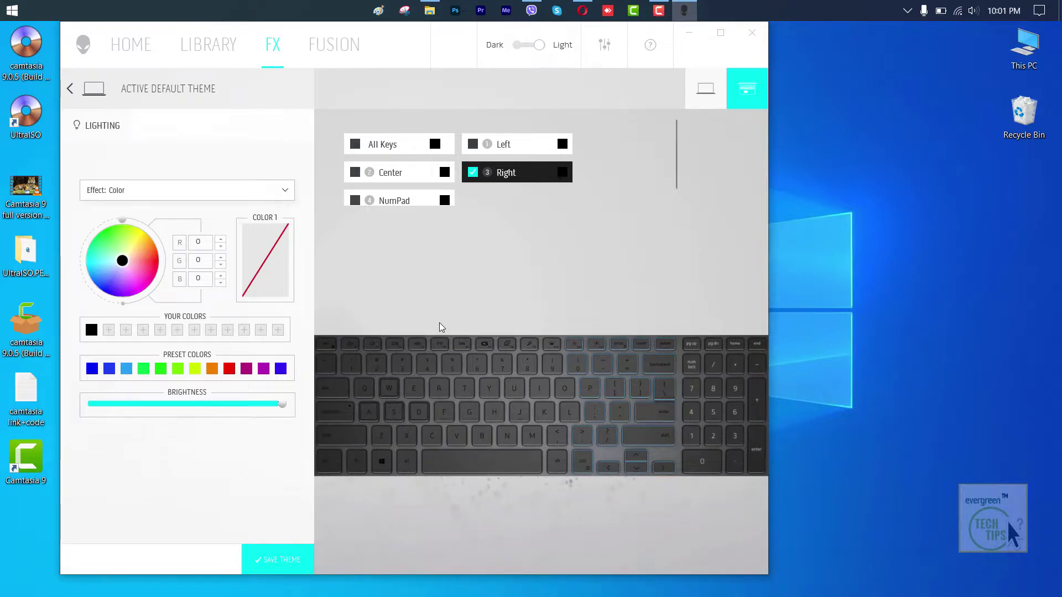
left_click(435, 146)
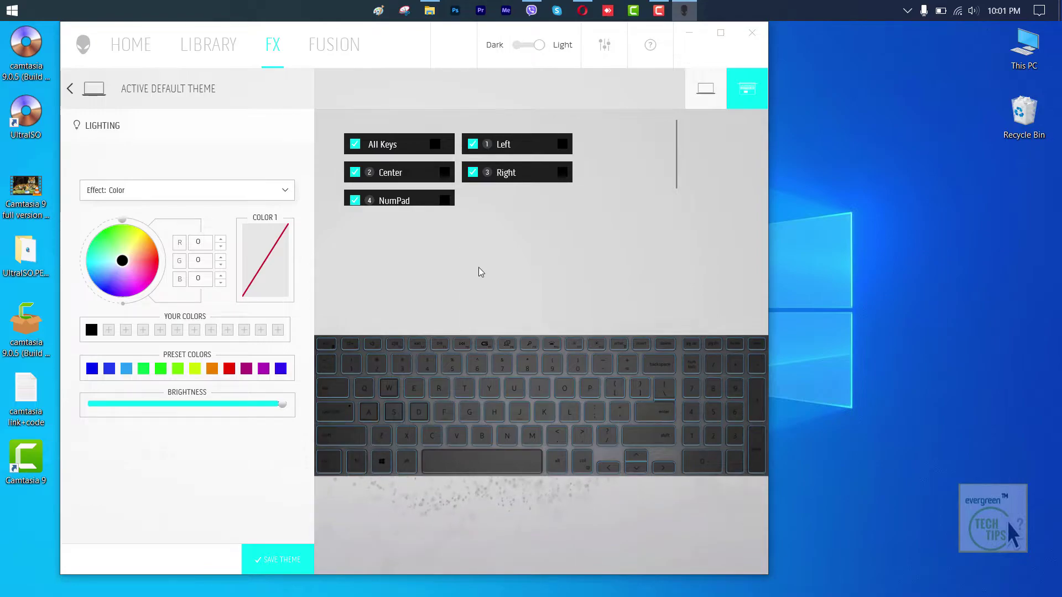
left_click(605, 262)
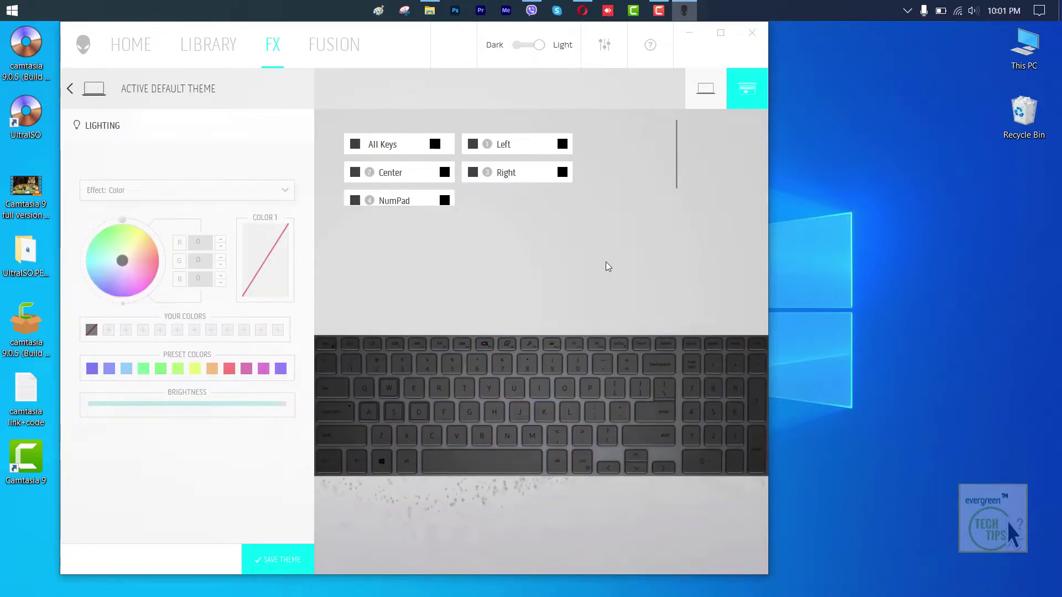
Select All Keys and try pink (255, 89, 177) before setting the keyboard color to red (255, 72, 38)
left_click(442, 146)
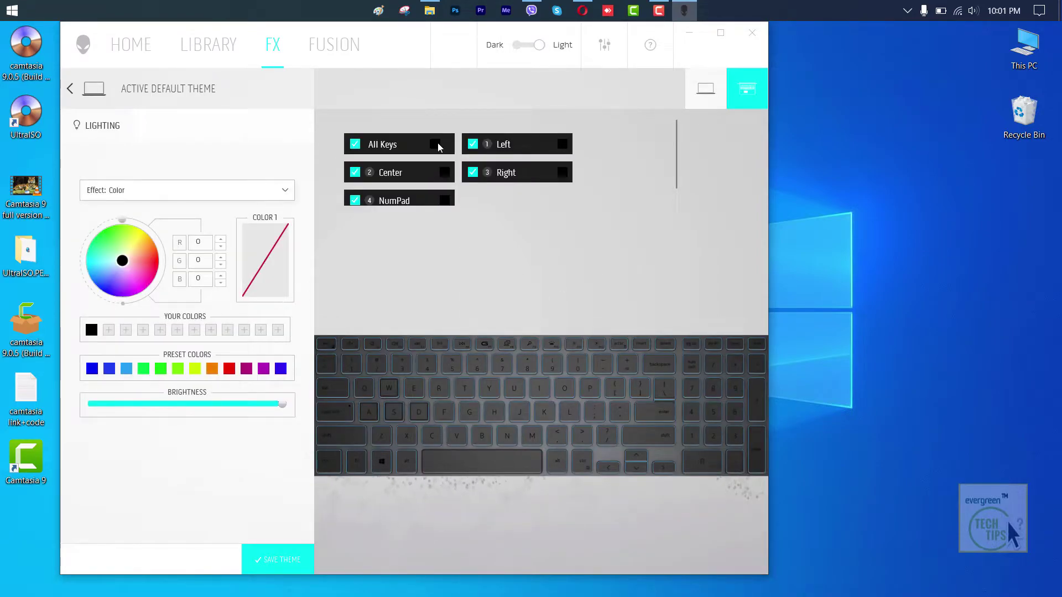
left_click(438, 145)
left_click(365, 147)
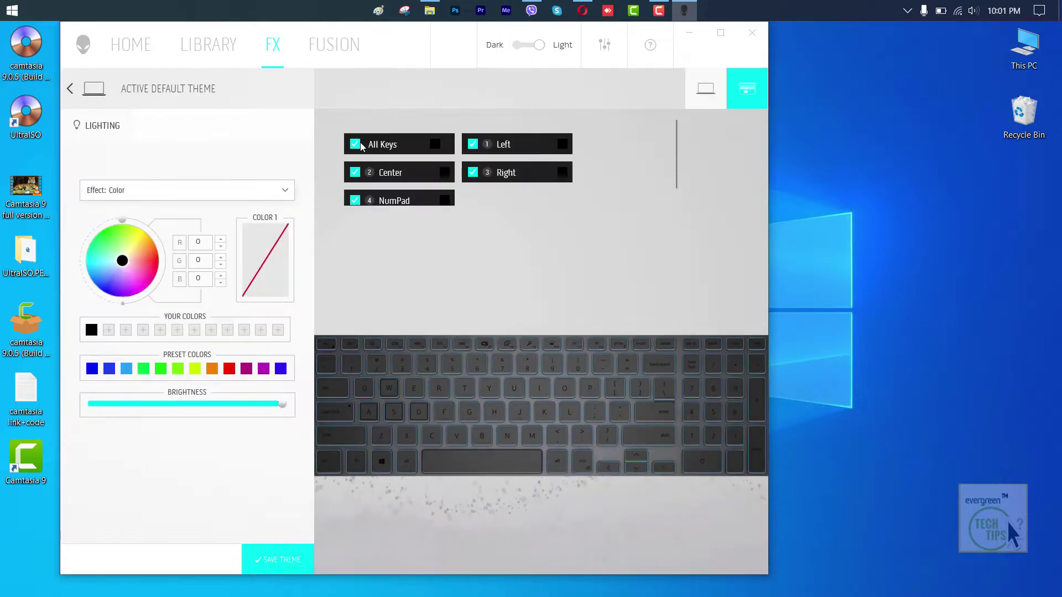
left_click(276, 230)
left_click(143, 273)
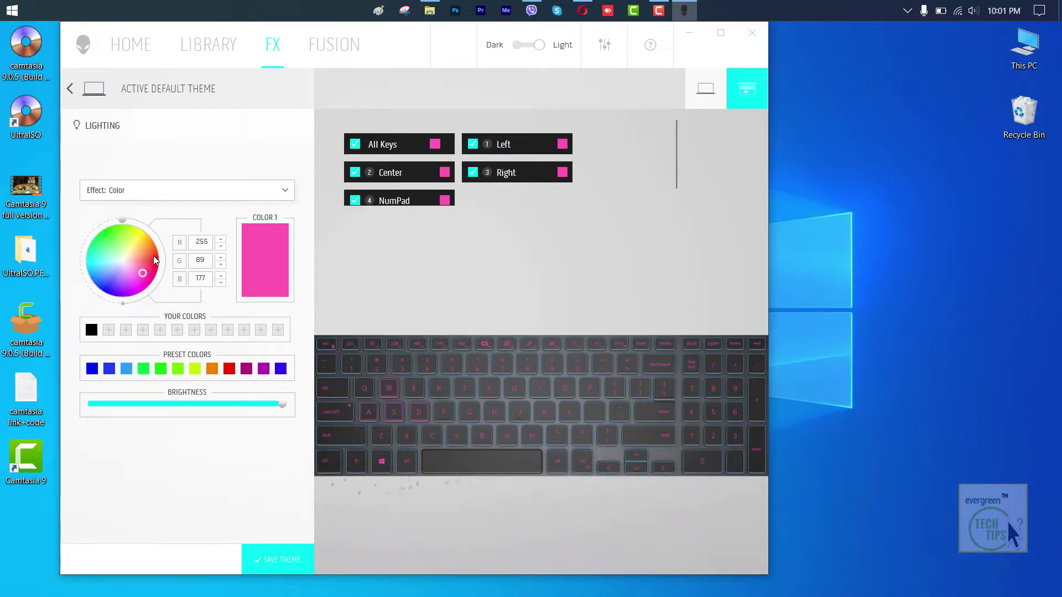
left_click(154, 257)
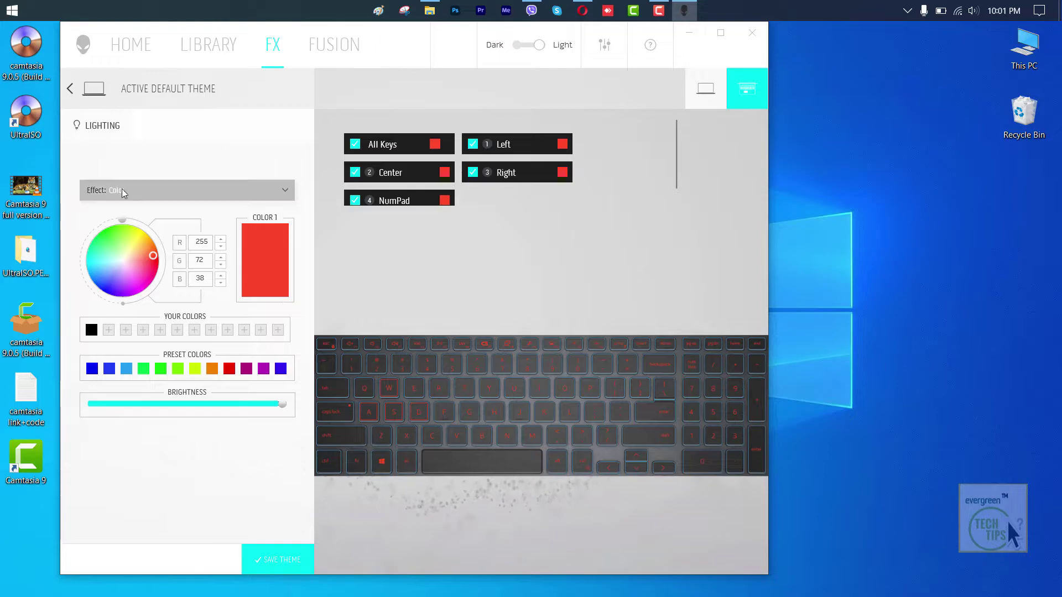
Apply the Morph effect to all keys with Color 1 at 218, 255, 212, duration 0 and the slowest tempo
left_click(145, 190)
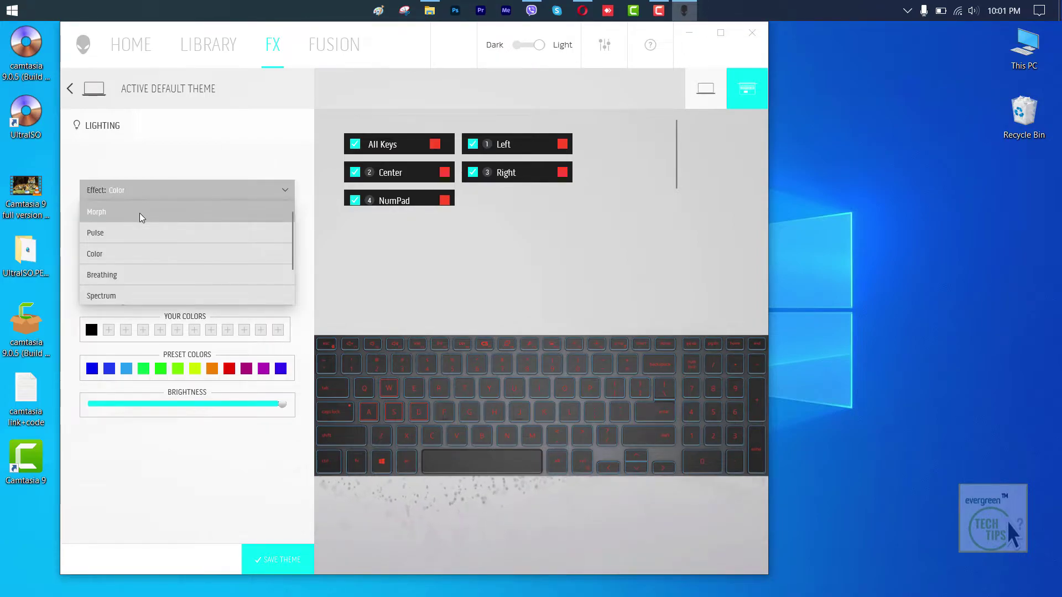
left_click(141, 216)
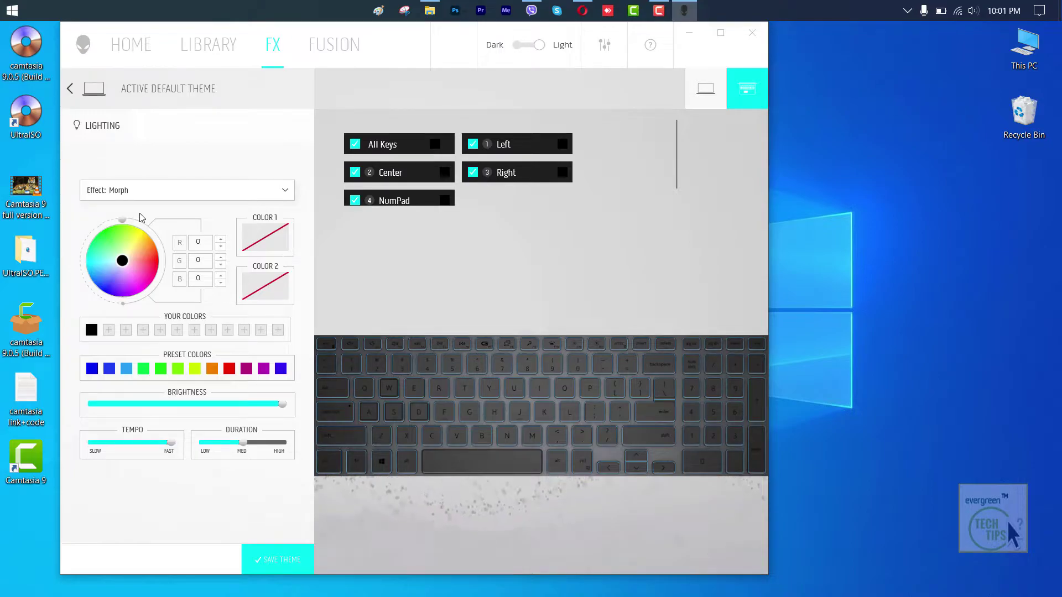
left_click(147, 246)
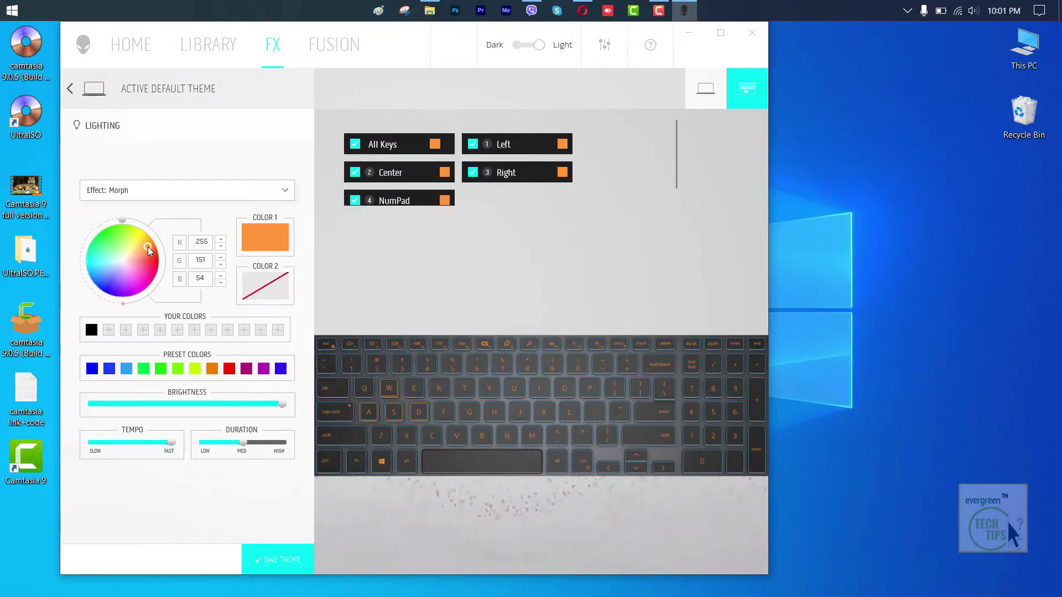
left_click(121, 255)
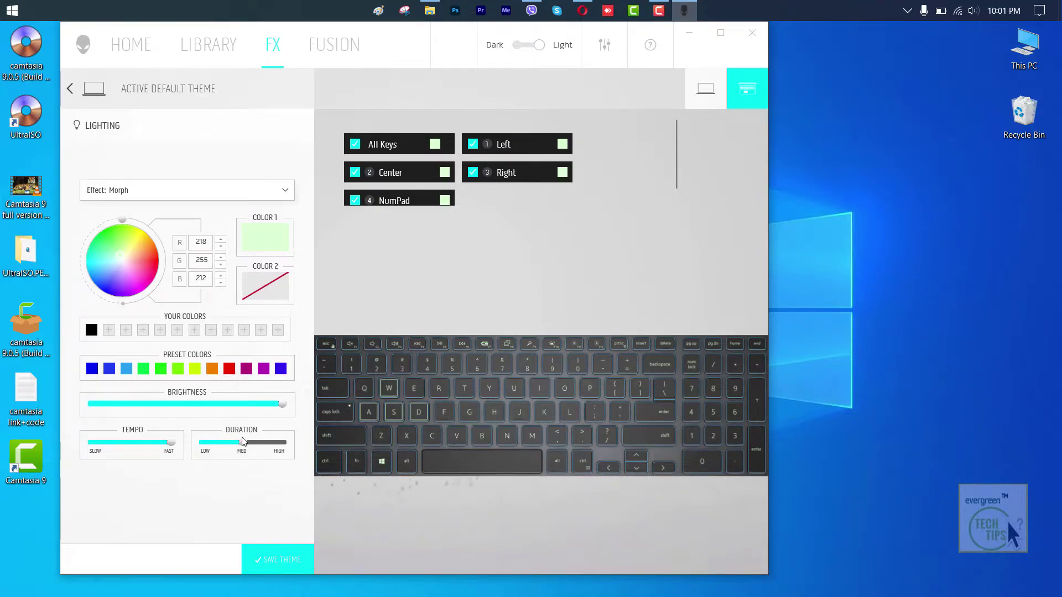
left_click_drag(244, 446, 195, 446)
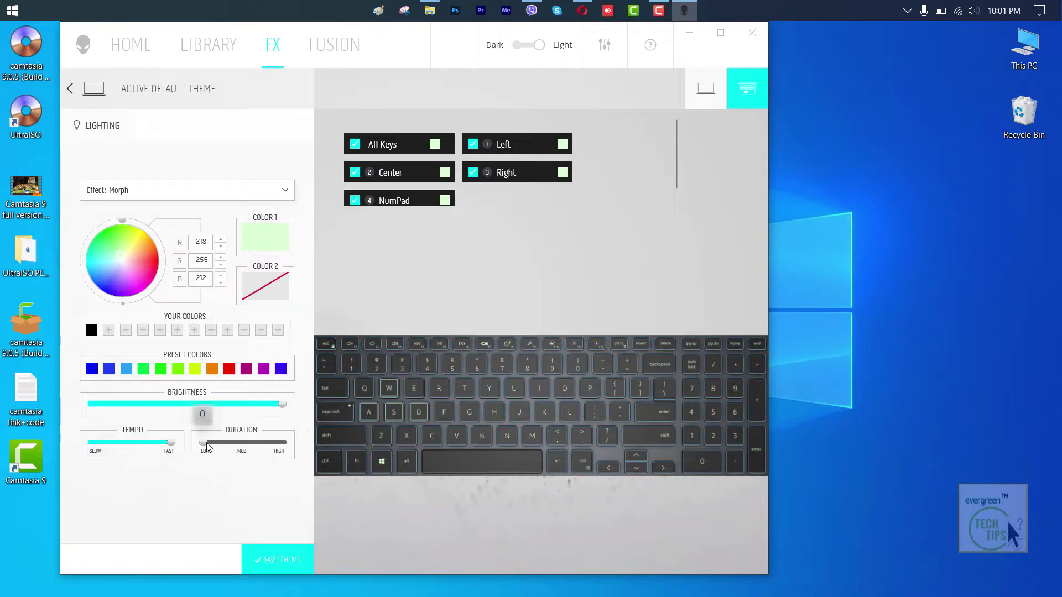
left_click_drag(170, 444, 91, 443)
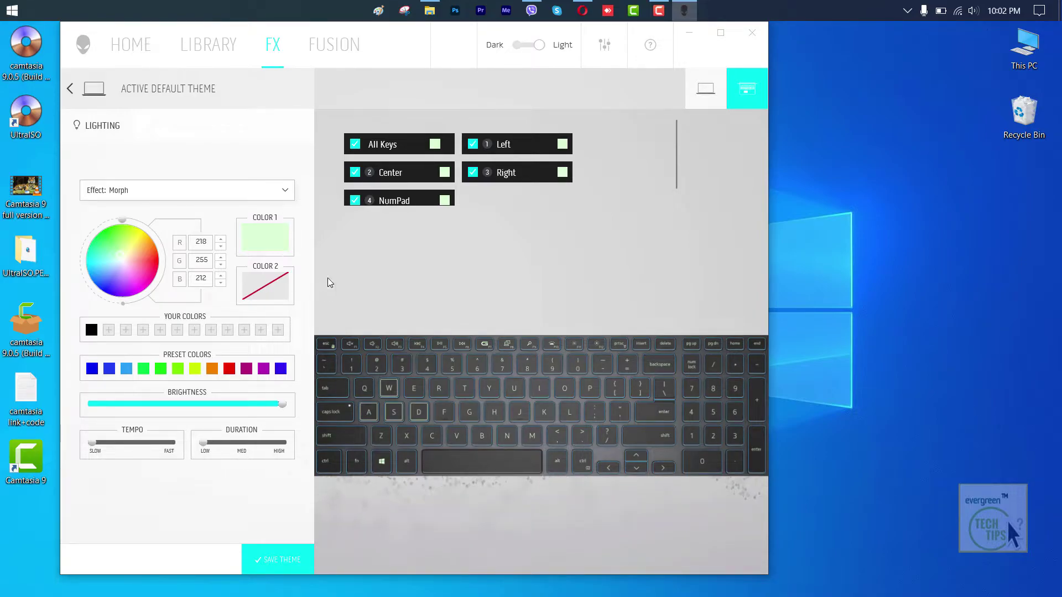
Select all light bar zones, try reducing the brightness to 12, and switch their effect to Pulse
left_click(703, 97)
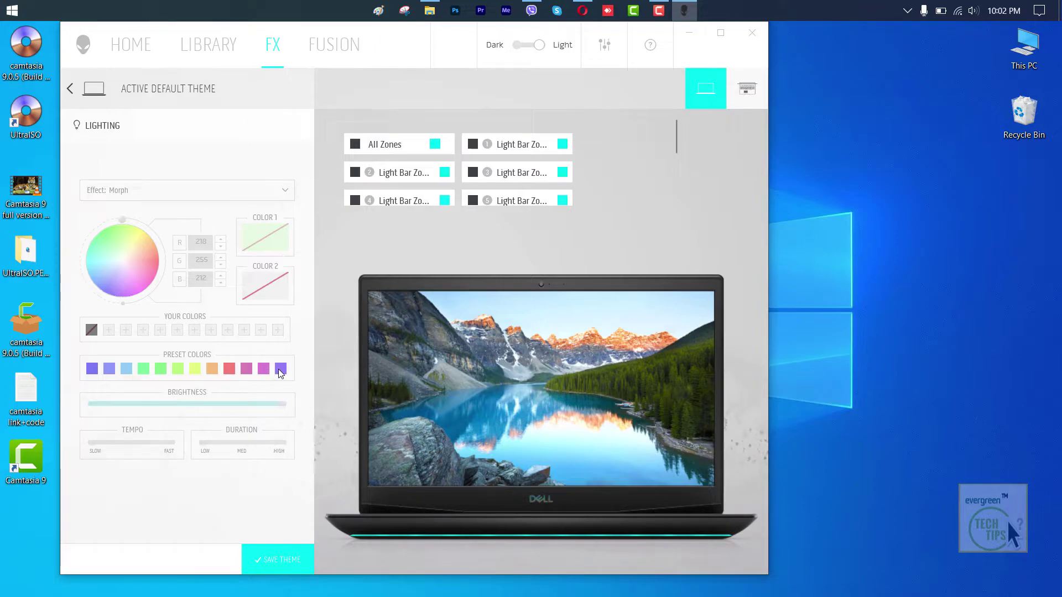
left_click(355, 144)
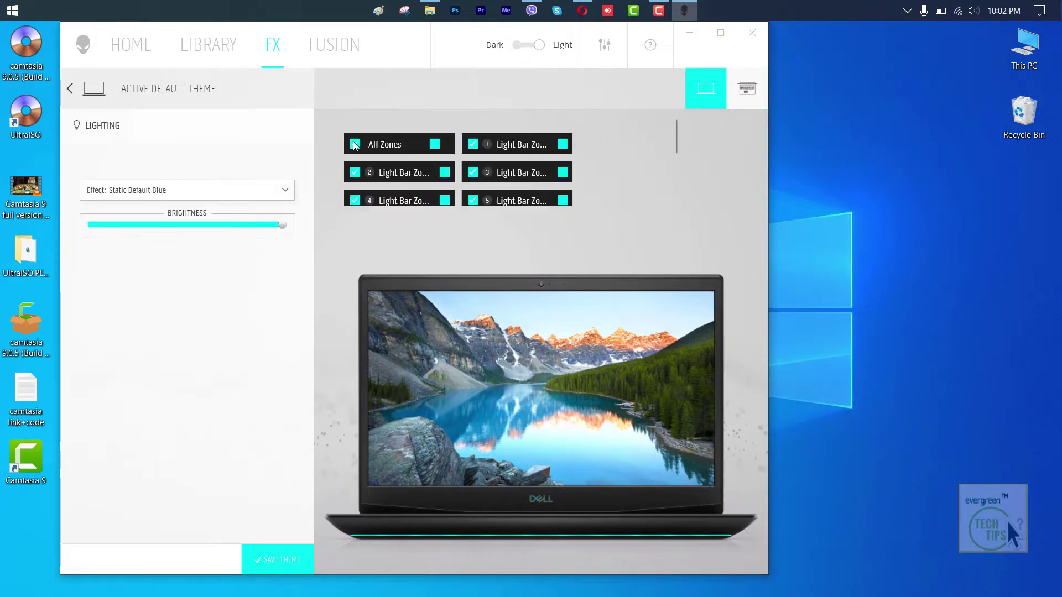
left_click_drag(282, 225, 5, 233)
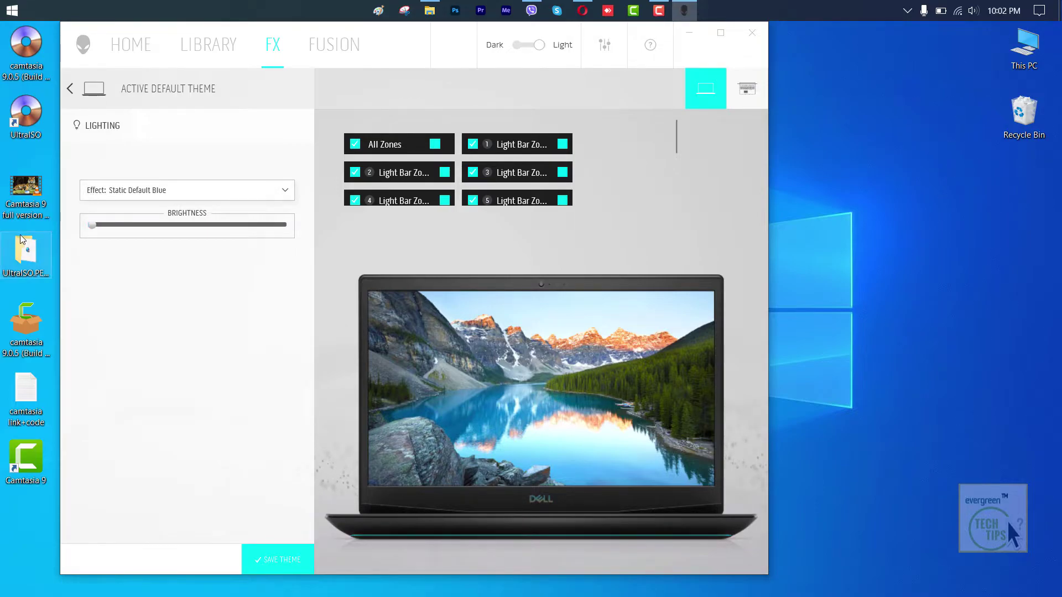
left_click_drag(95, 228, 117, 229)
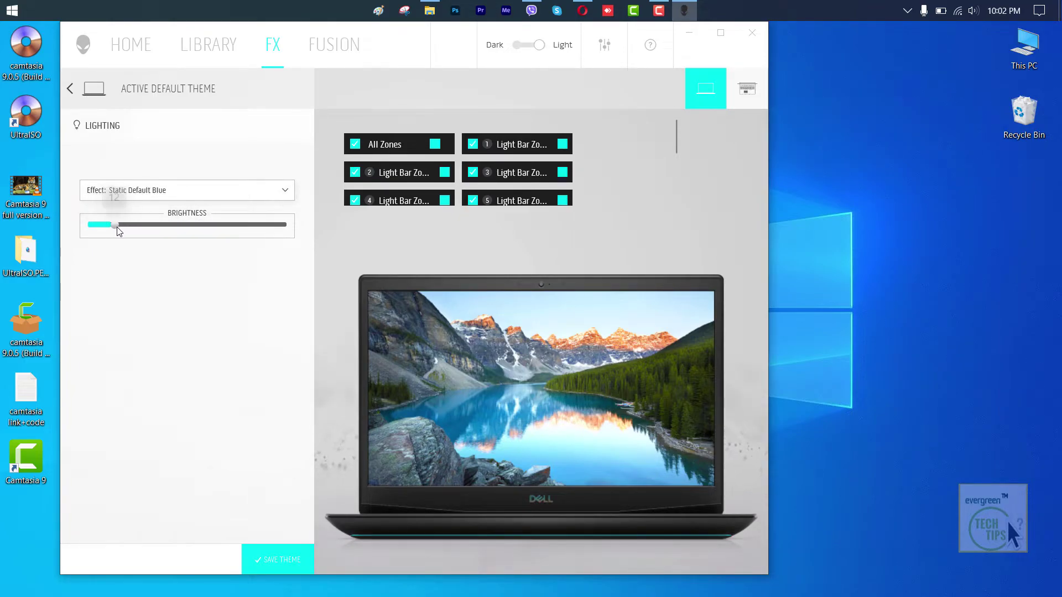
left_click(191, 191)
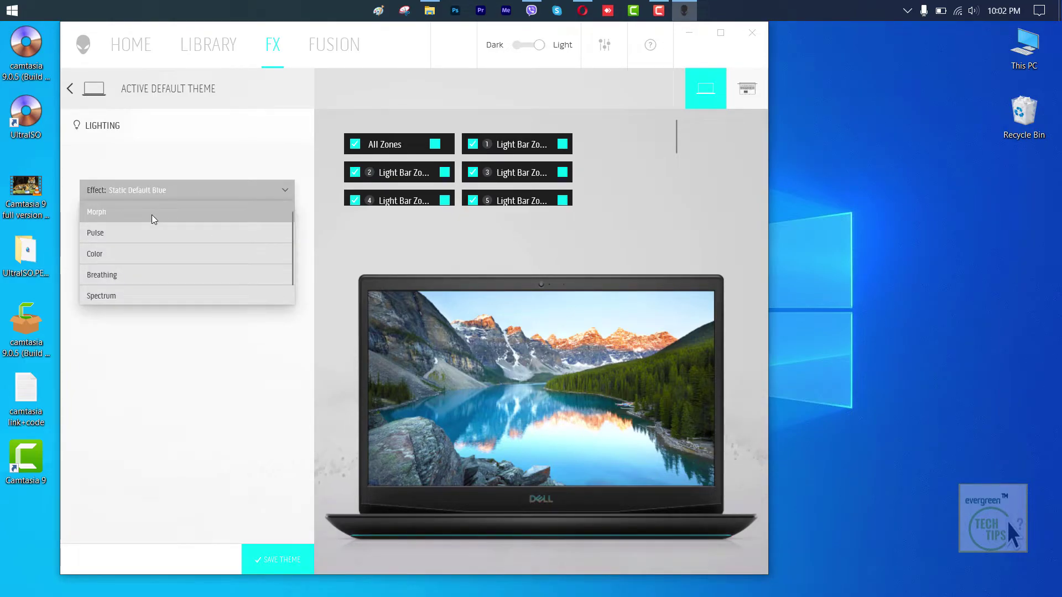
left_click(143, 232)
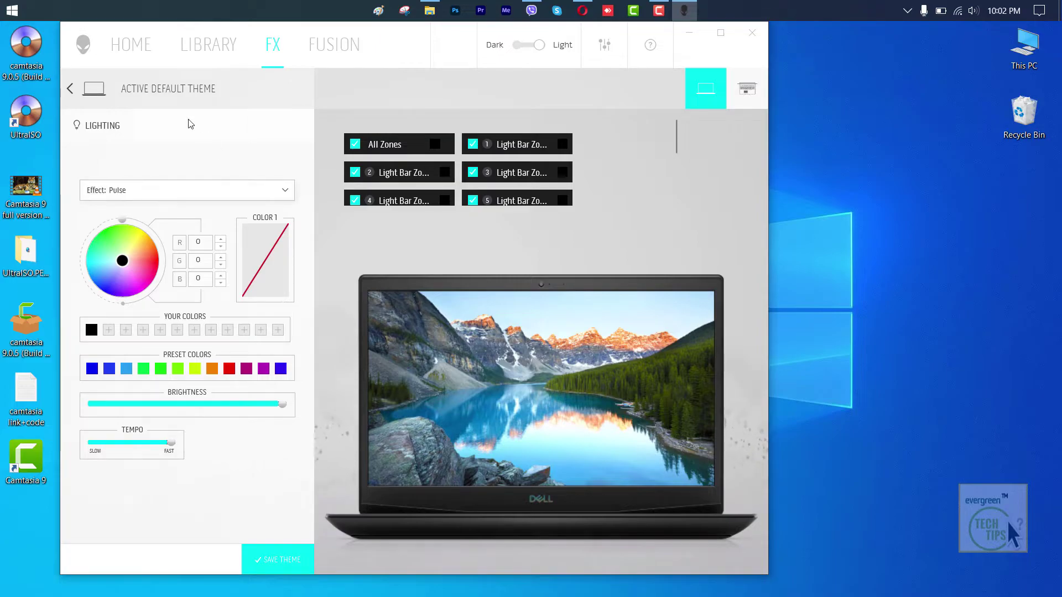
Glance at the Feedback settings and try to leave the theme for Fusion and Library, cancelling the save request each time
left_click(600, 52)
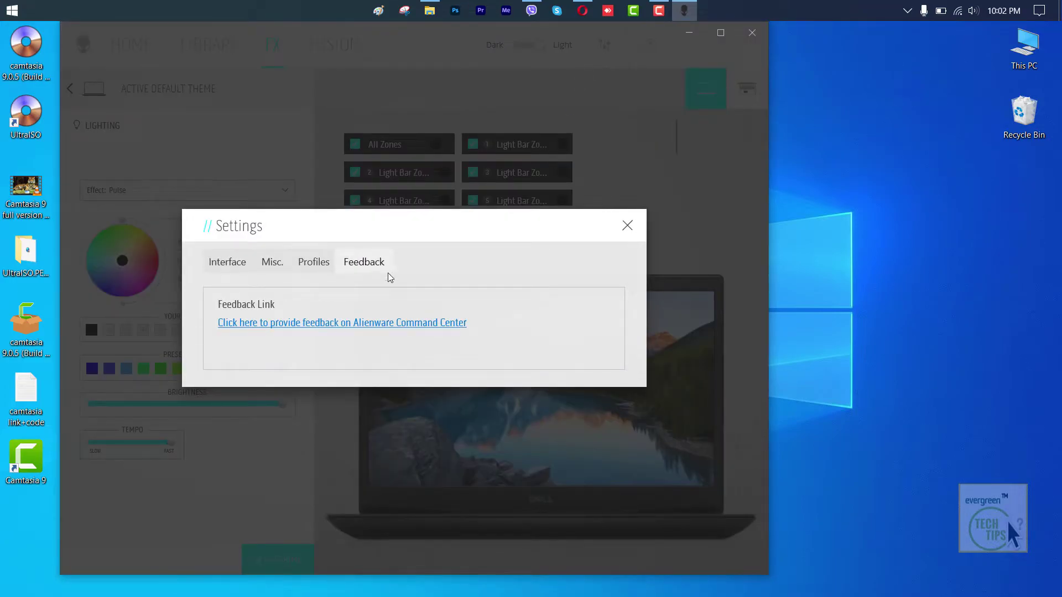
left_click(628, 226)
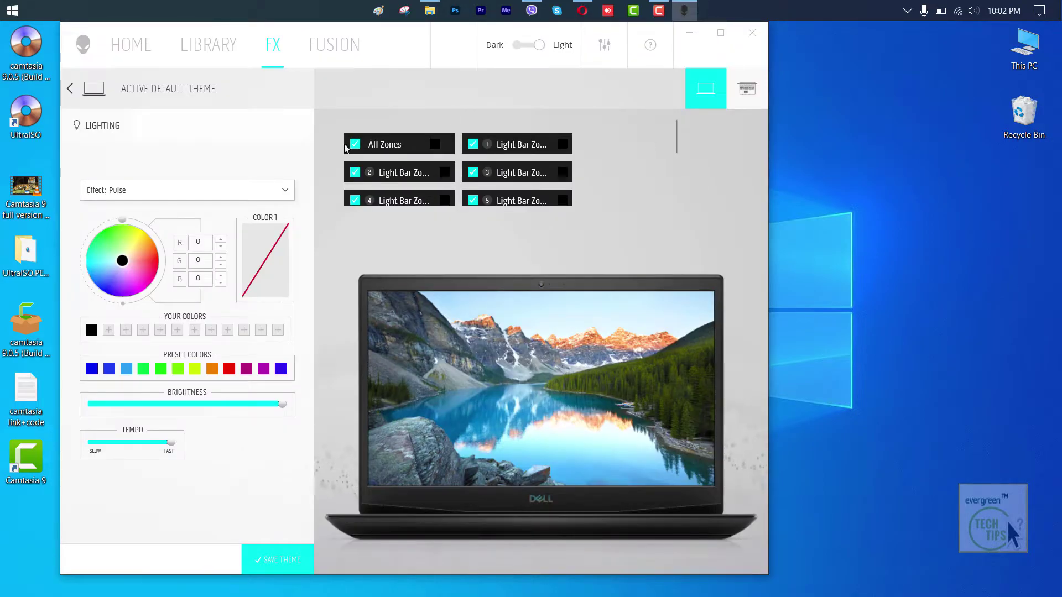
left_click(333, 45)
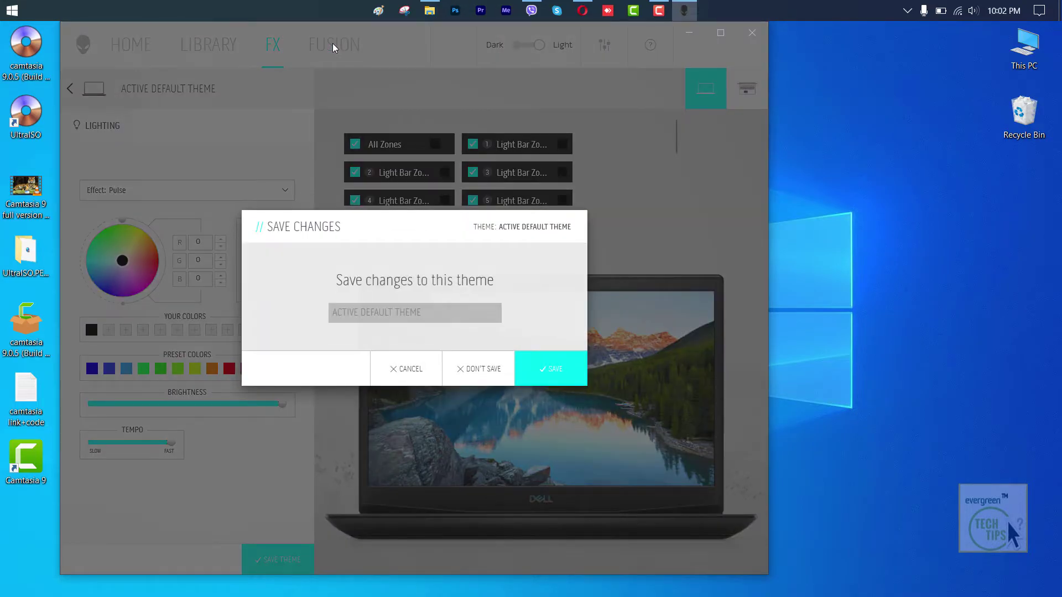
left_click(388, 372)
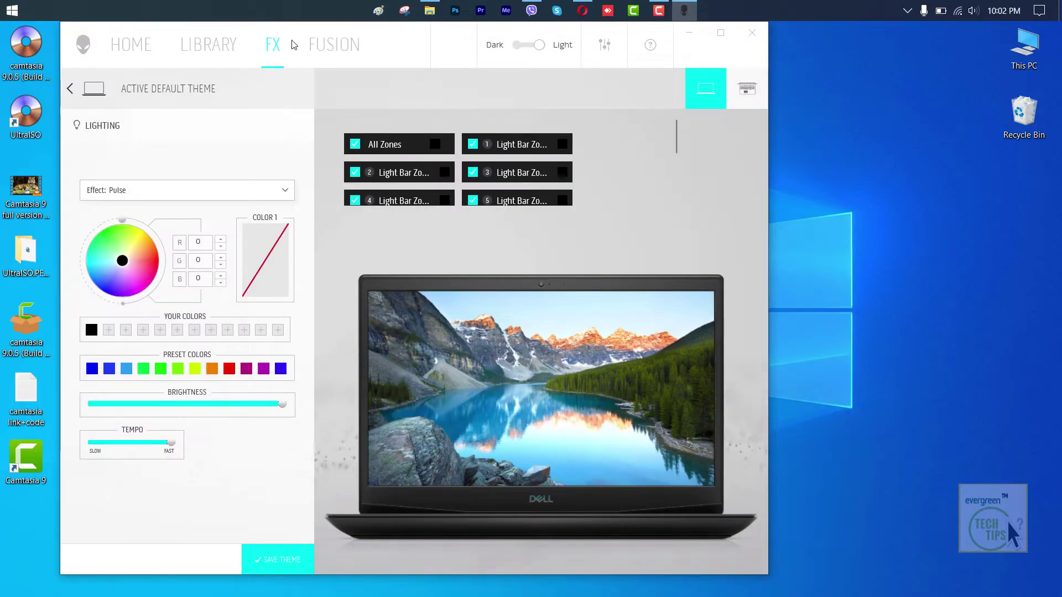
left_click(331, 47)
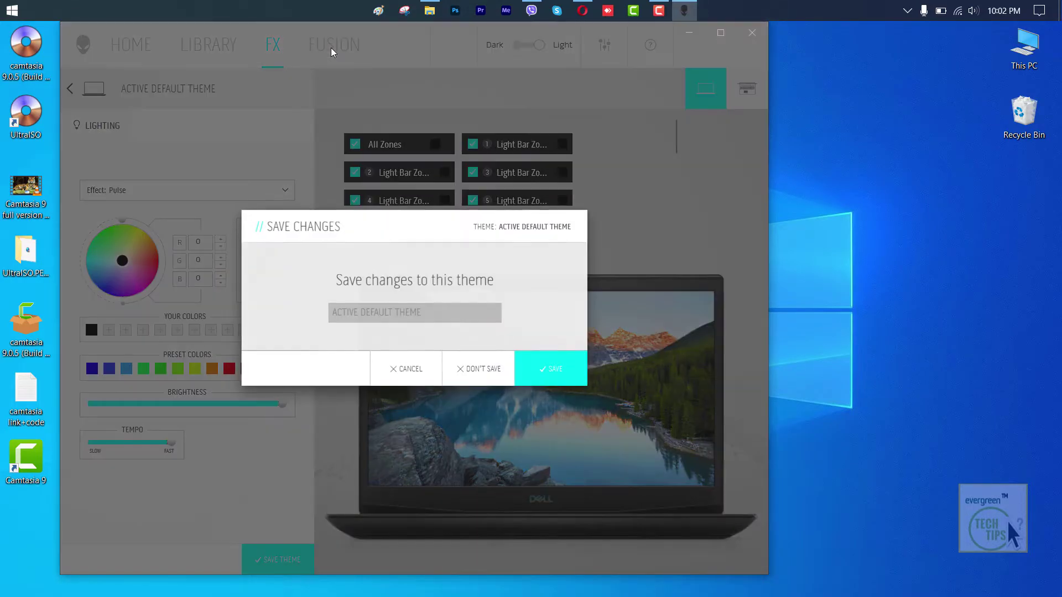
left_click(407, 370)
left_click(209, 53)
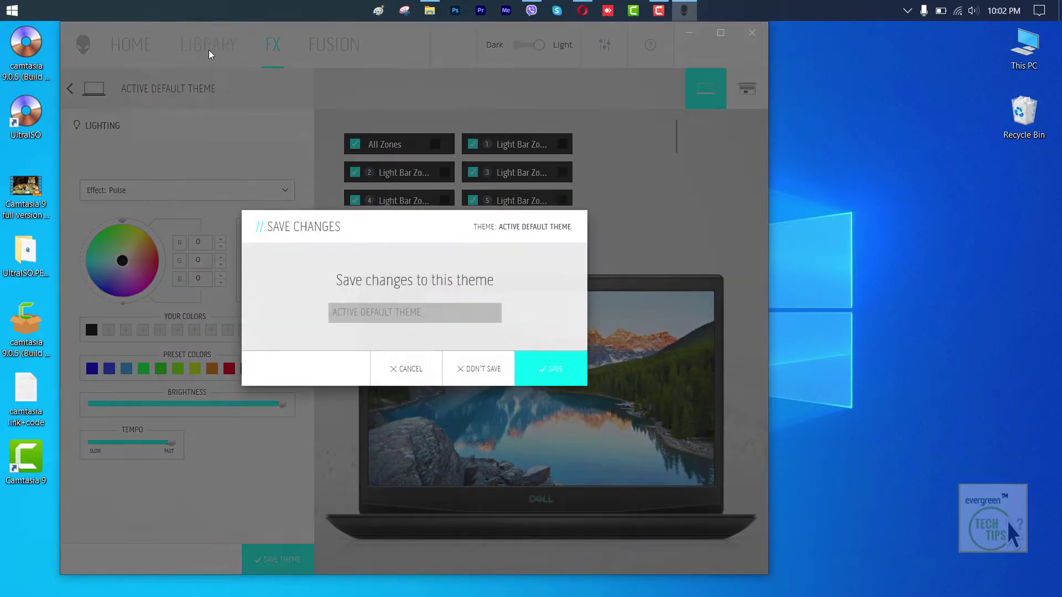
left_click(401, 373)
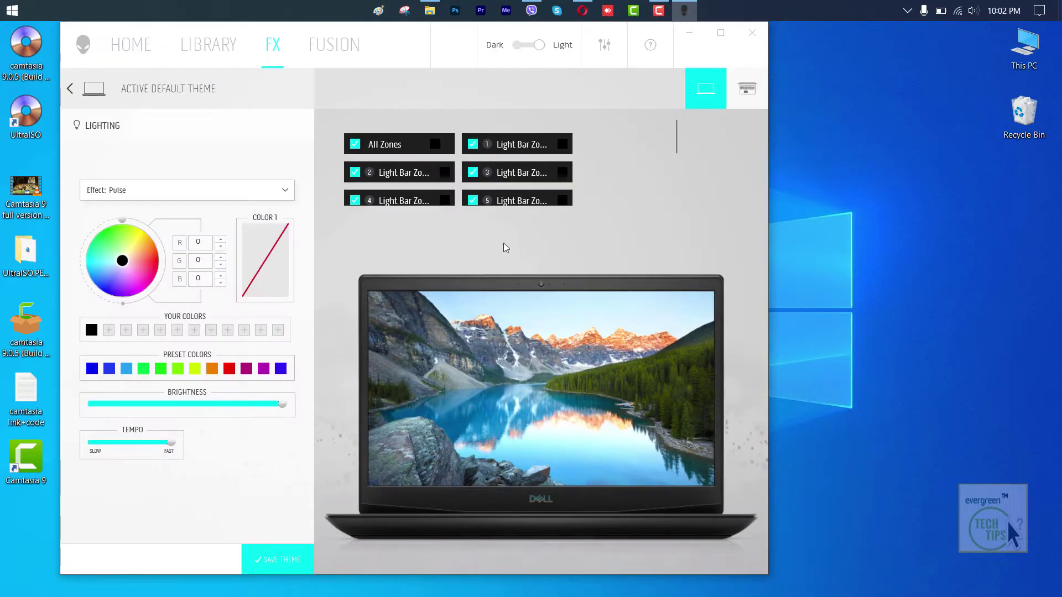
Return to the Dell G5 5500 keyboard lighting zones and close Alienware Command Center
left_click(747, 89)
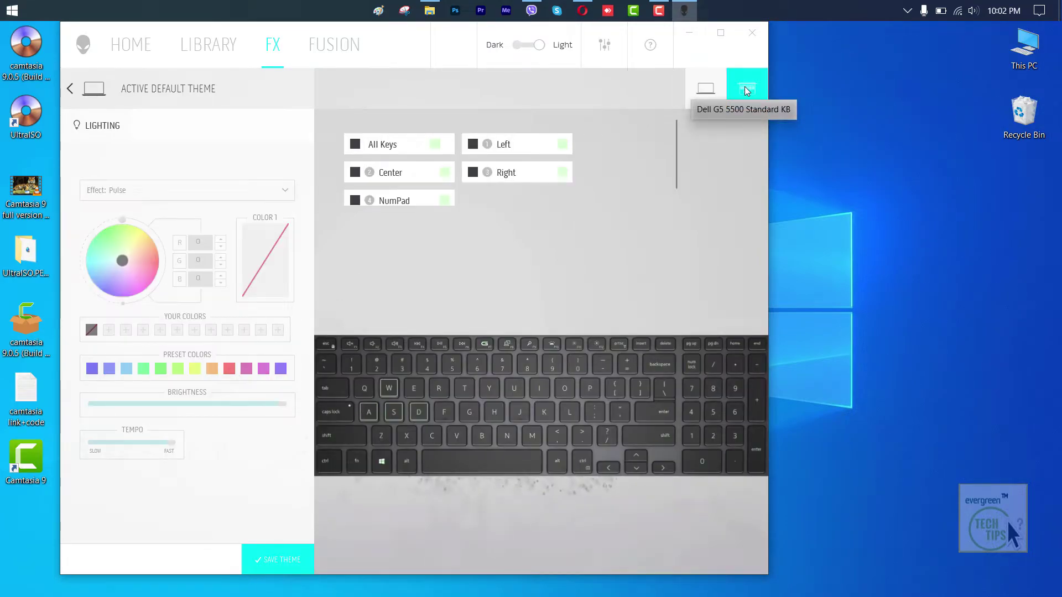
left_click(753, 34)
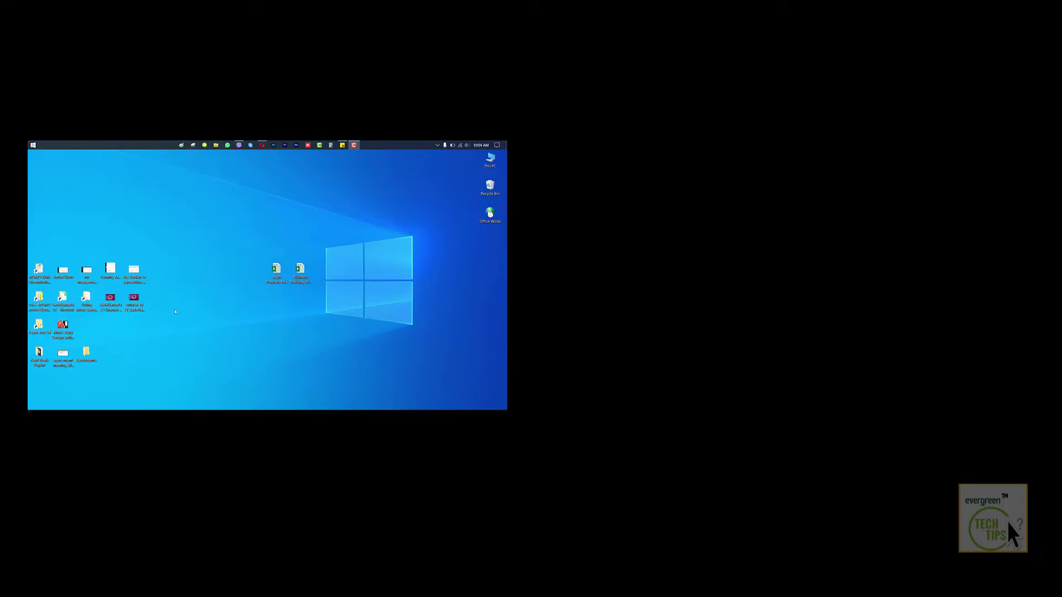
Reopen Alienware Command Center and view the FX themes on the keyboard and laptop previews
left_click(32, 145)
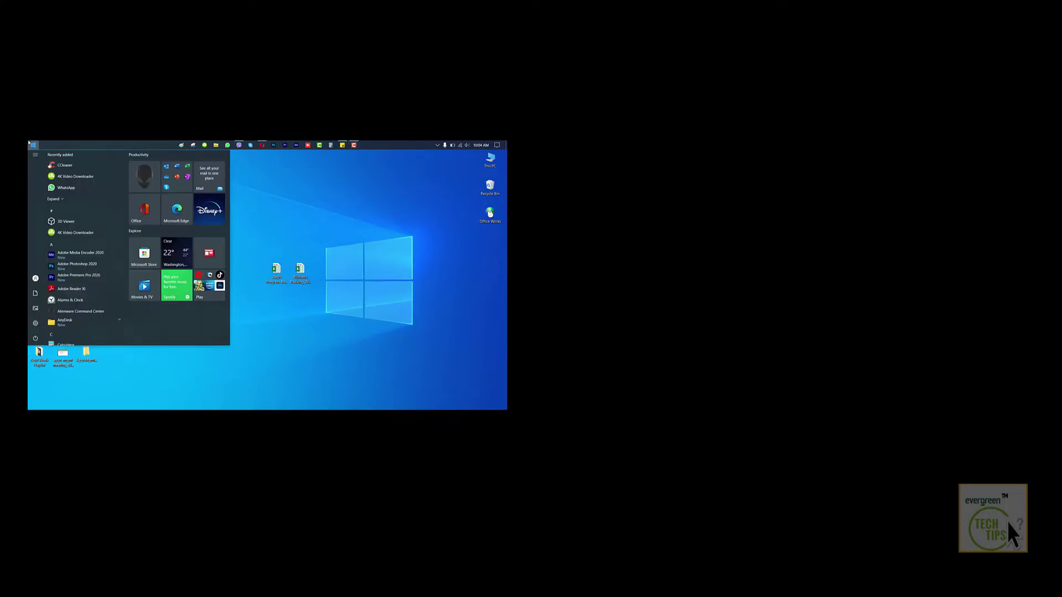
left_click(144, 180)
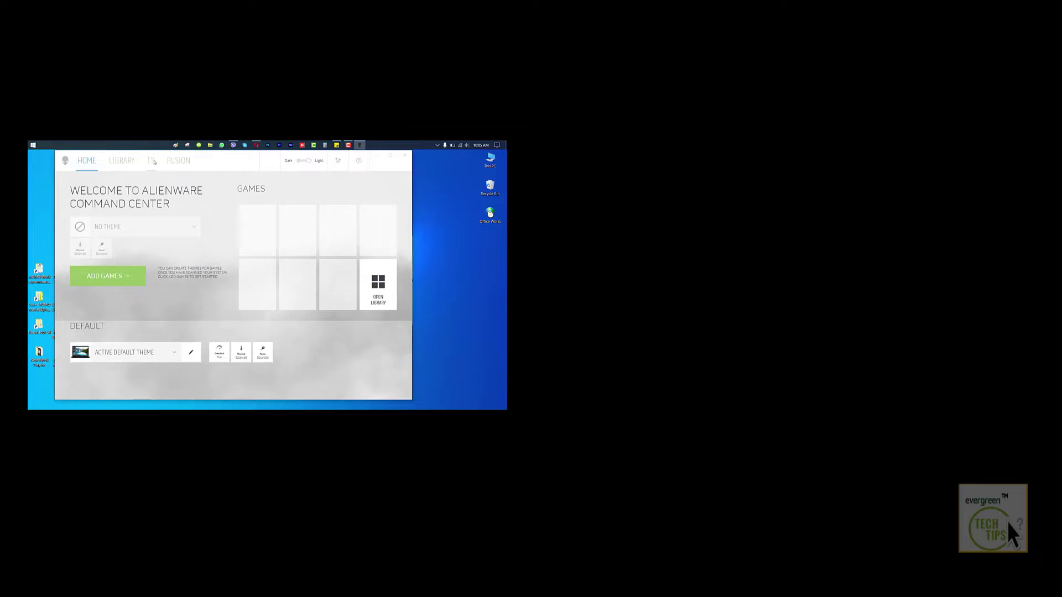
left_click(153, 161)
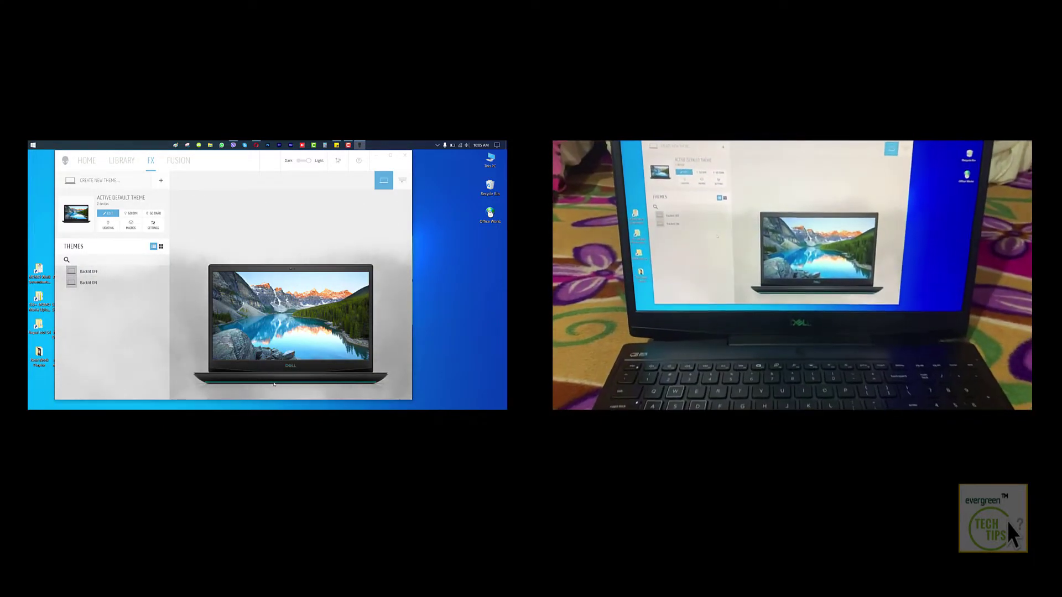
left_click(402, 180)
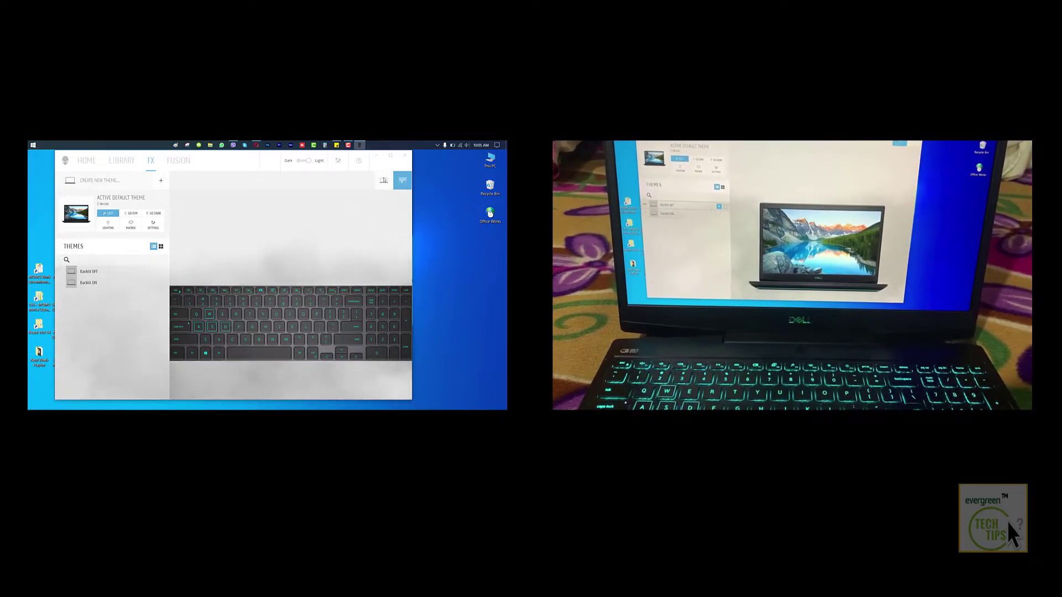
left_click(383, 181)
Activate the lighting of the Backlit OFF theme, followed by the lighting of the Backlit ON theme
left_click(165, 271)
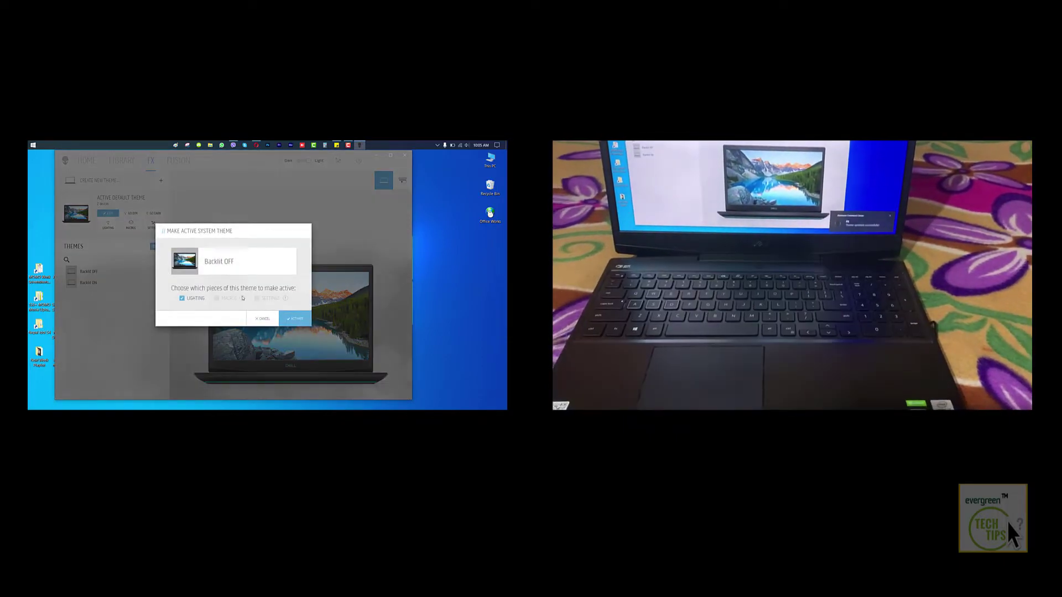
left_click(290, 319)
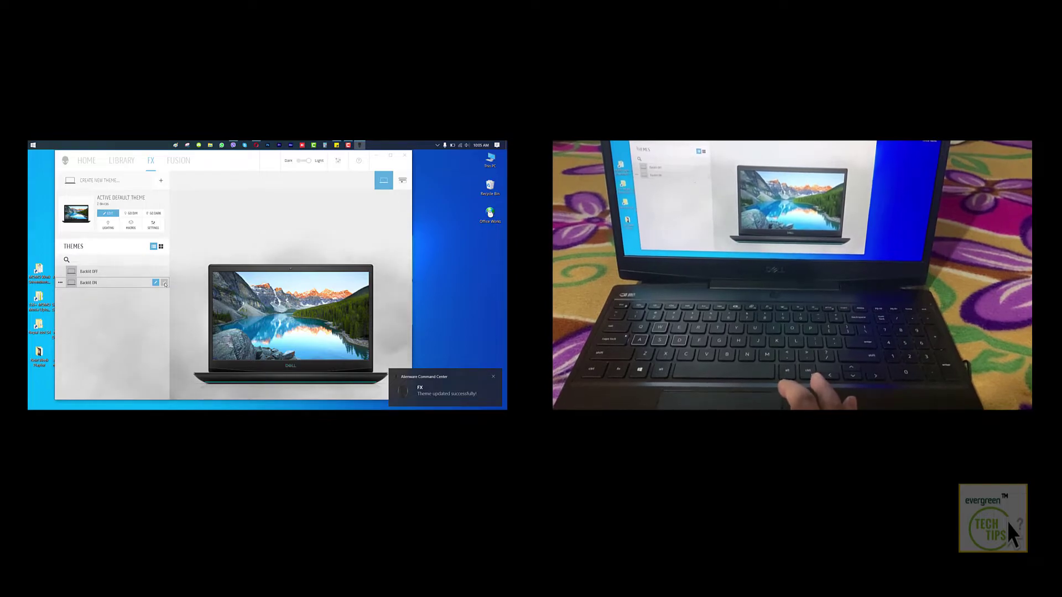
left_click(165, 283)
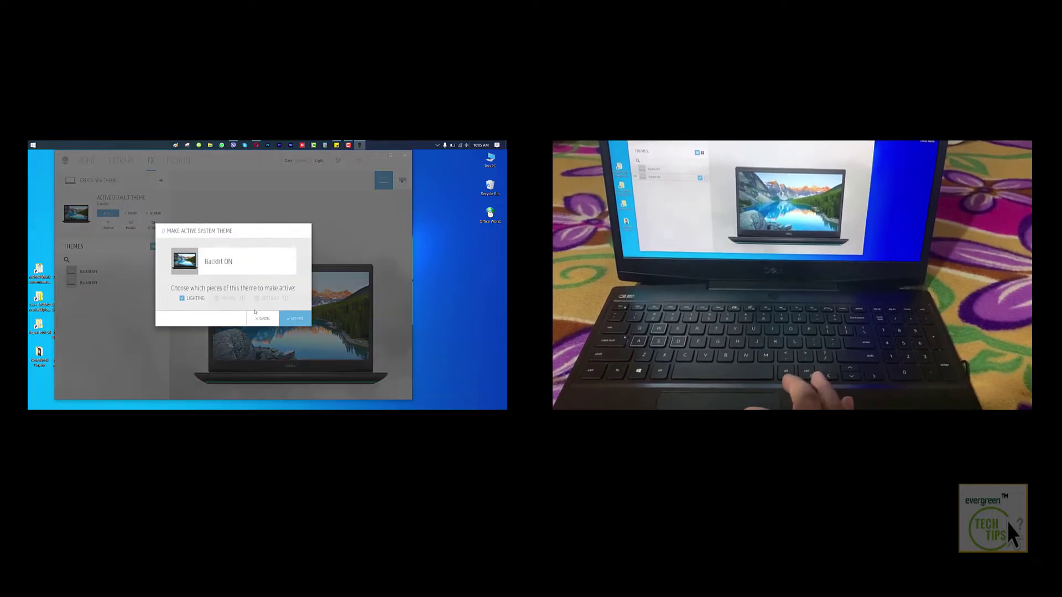
left_click(296, 319)
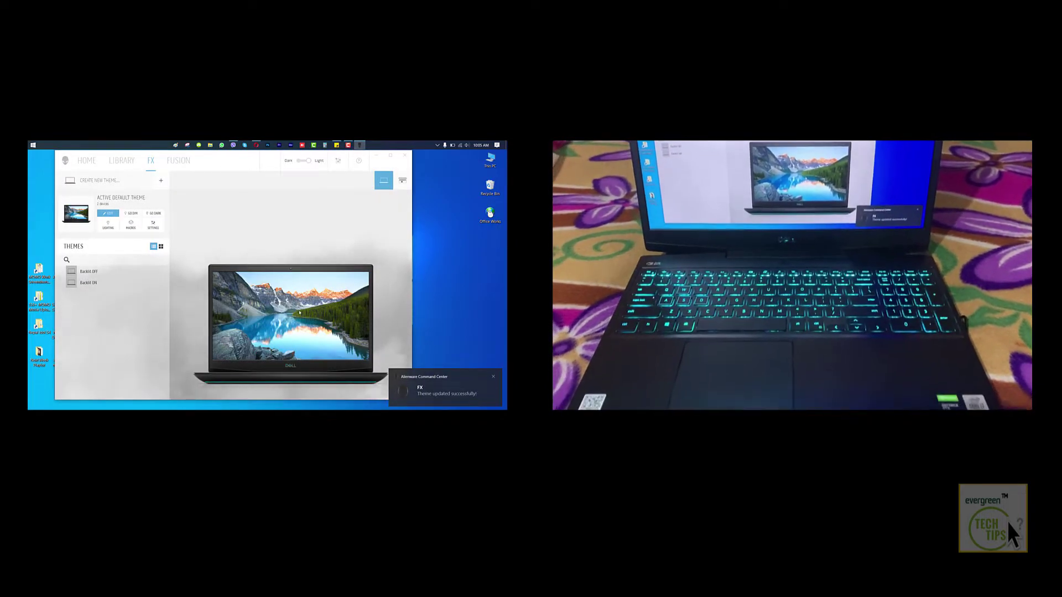